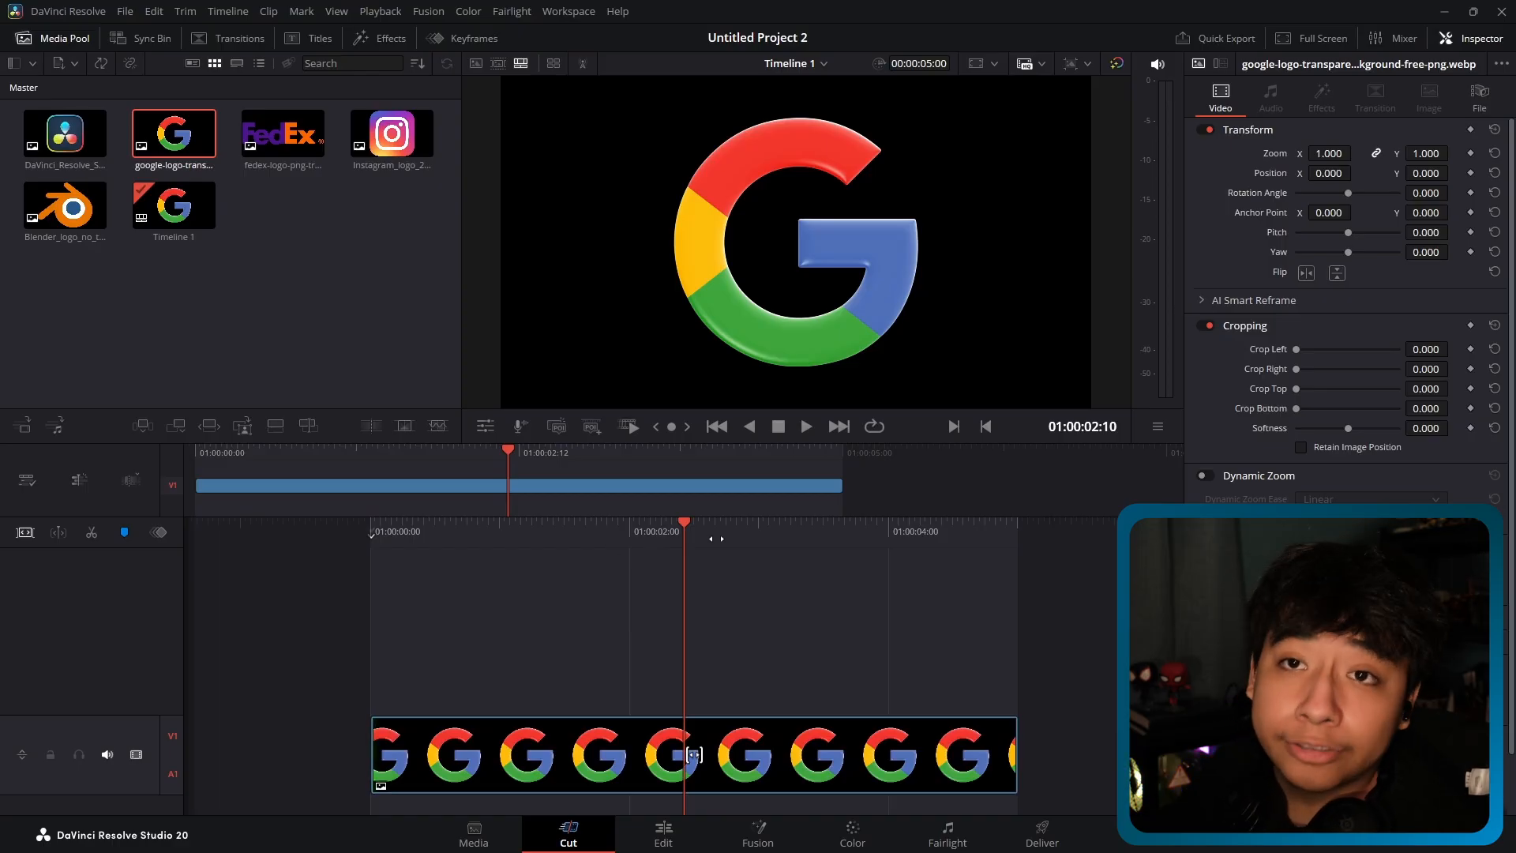
# Open the Google logo clip in the Fusion page and disconnect MediaIn1 from MediaOut1.
pyautogui.click(758, 829)
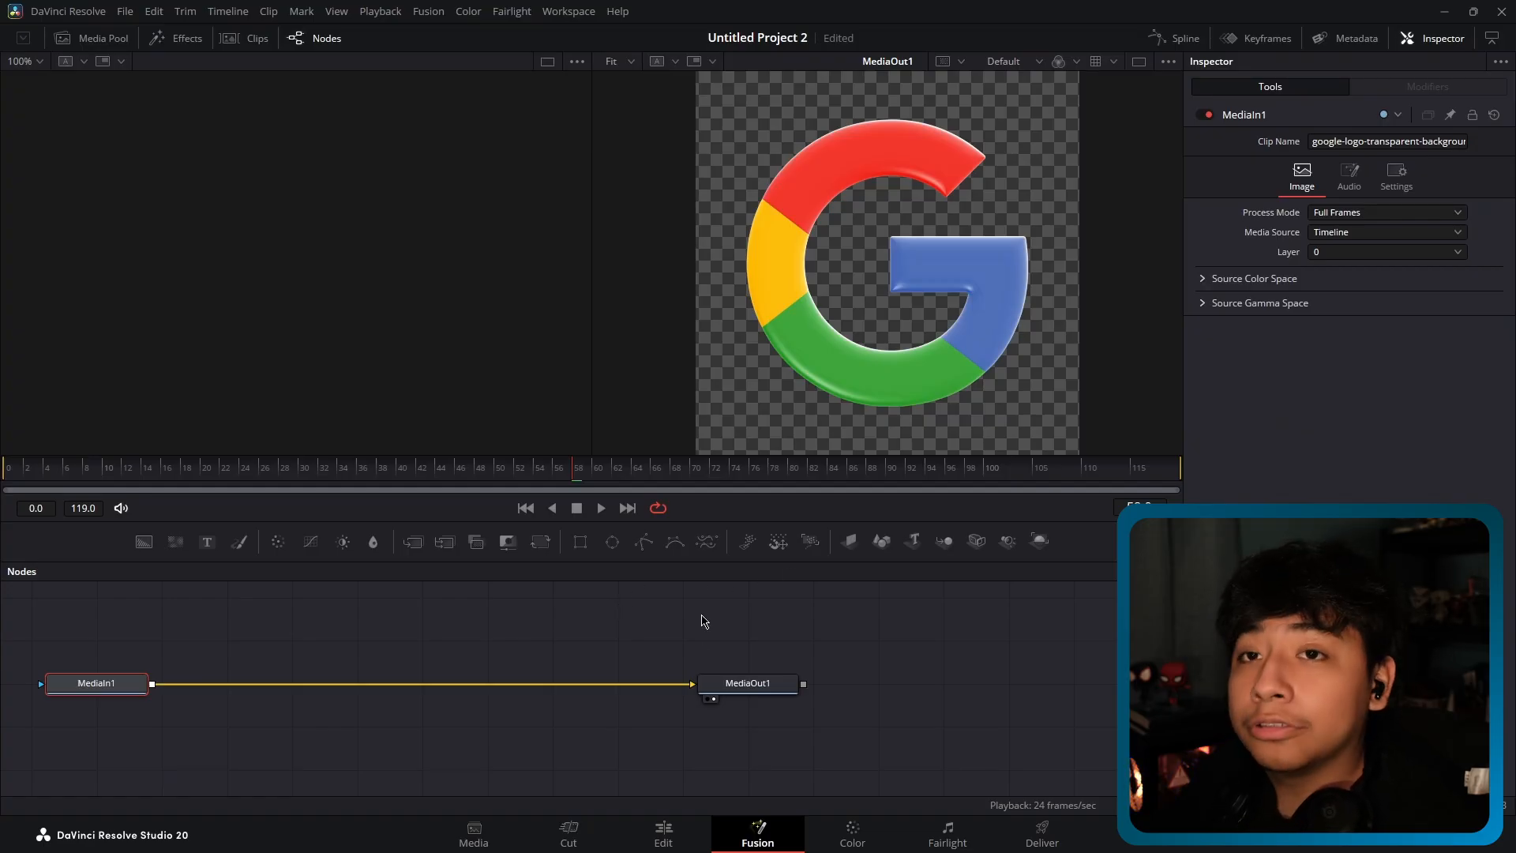
pyautogui.moveTo(693, 689); pyautogui.dragTo(268, 679)
pyautogui.moveTo(756, 693); pyautogui.dragTo(764, 703)
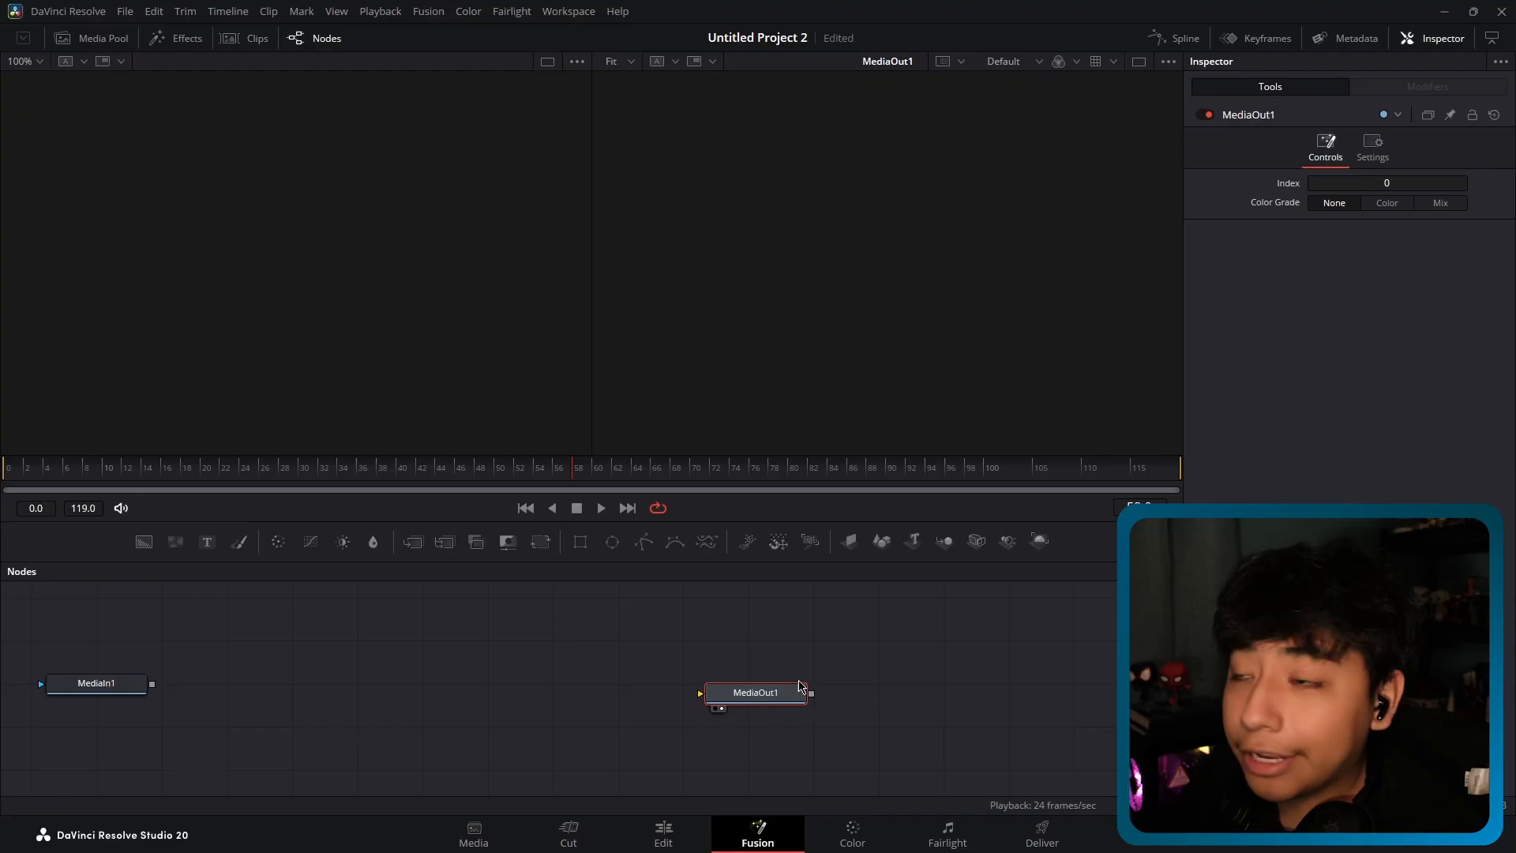
# Add Camera 3D, Merge 3D and Renderer 3D nodes and chain them in that order into MediaOut1.
pyautogui.moveTo(977, 541); pyautogui.dragTo(465, 653)
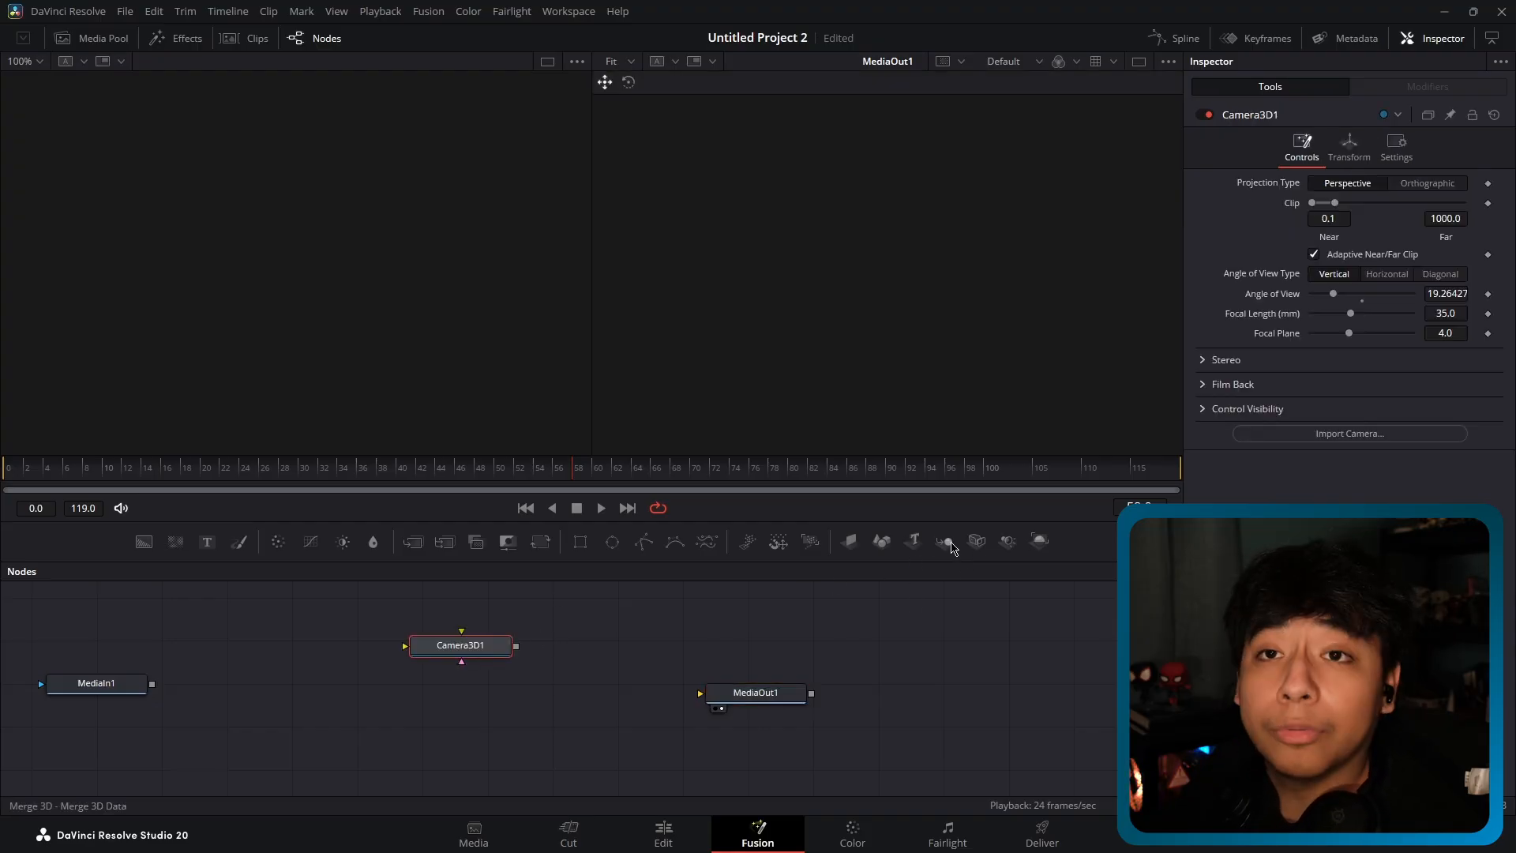
pyautogui.moveTo(945, 540); pyautogui.dragTo(622, 641)
pyautogui.moveTo(1039, 541); pyautogui.dragTo(754, 641)
pyautogui.moveTo(731, 701); pyautogui.dragTo(878, 648)
pyautogui.moveTo(516, 646); pyautogui.dragTo(608, 644)
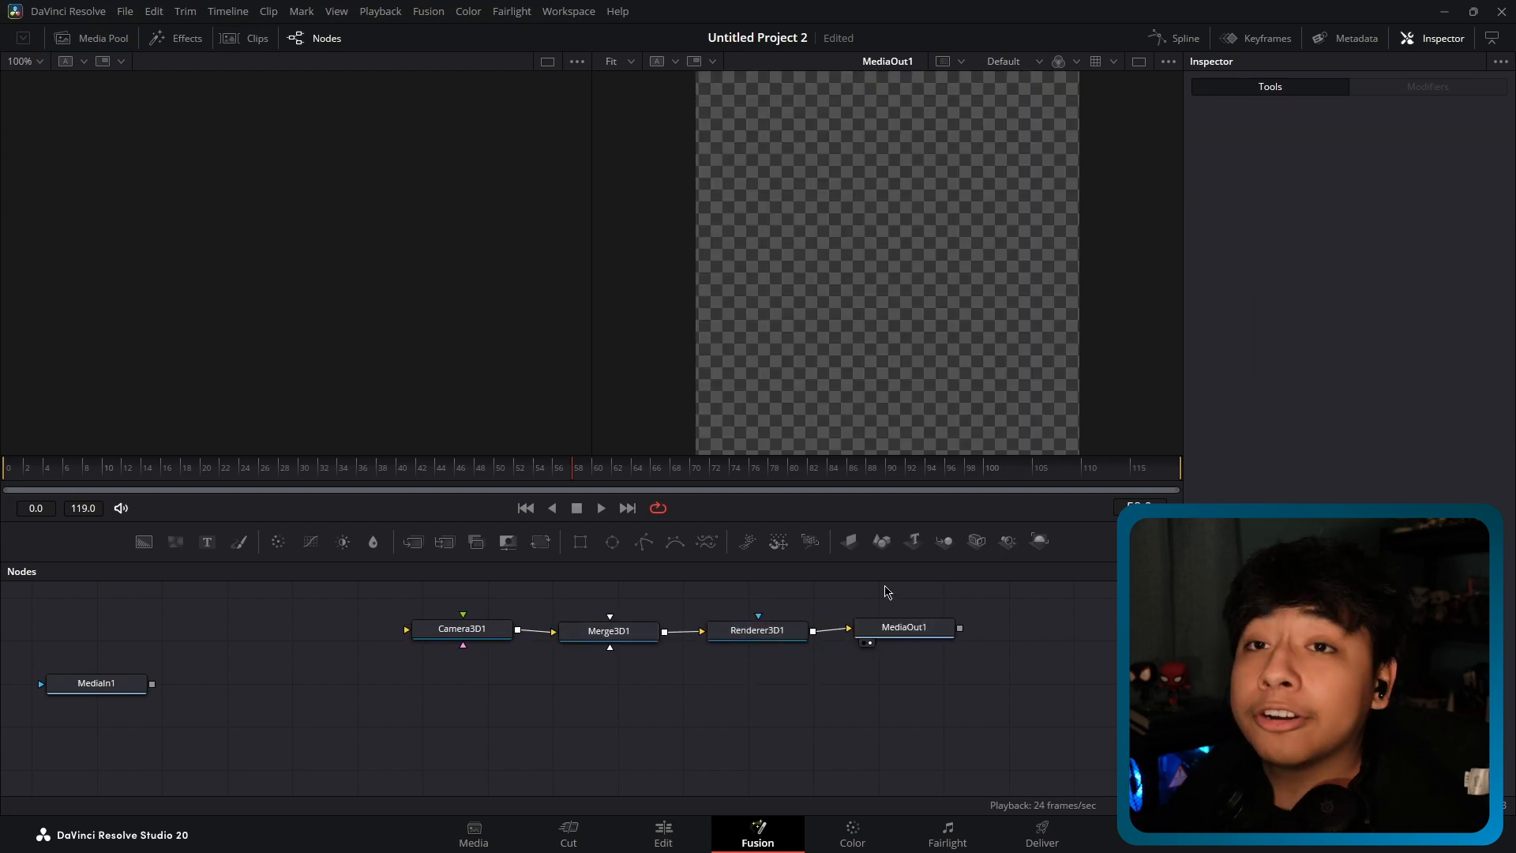
# Add Image Plane 3D and Duplicate 3D nodes and wire the chain from MediaIn1 through both into Merge3D1.
pyautogui.moveTo(850, 541); pyautogui.dragTo(296, 686)
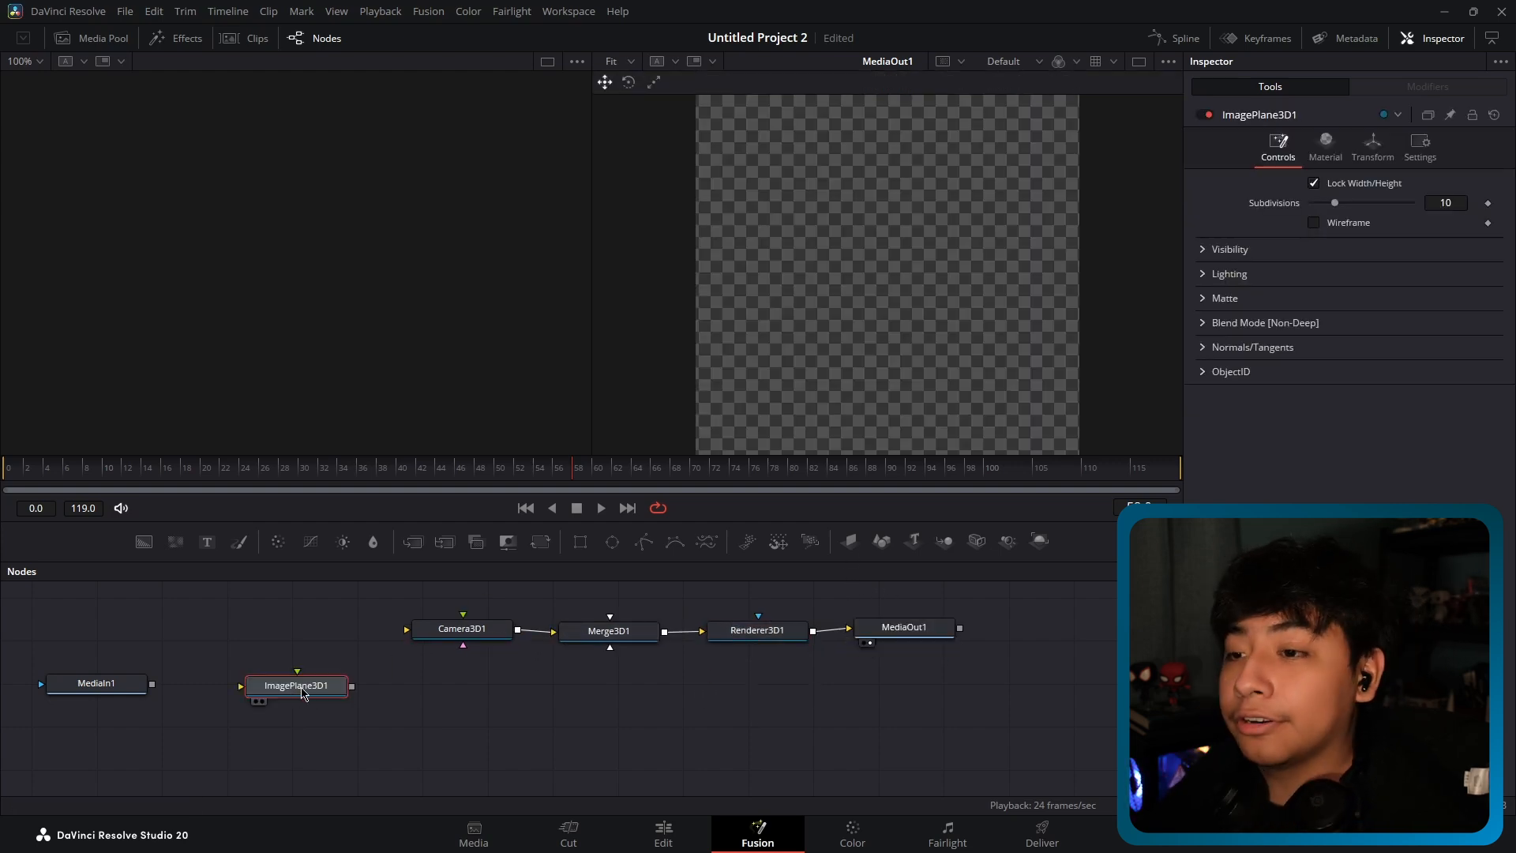
pyautogui.hotkey('shift', 'space')
pyautogui.write('Duplicate 3D')
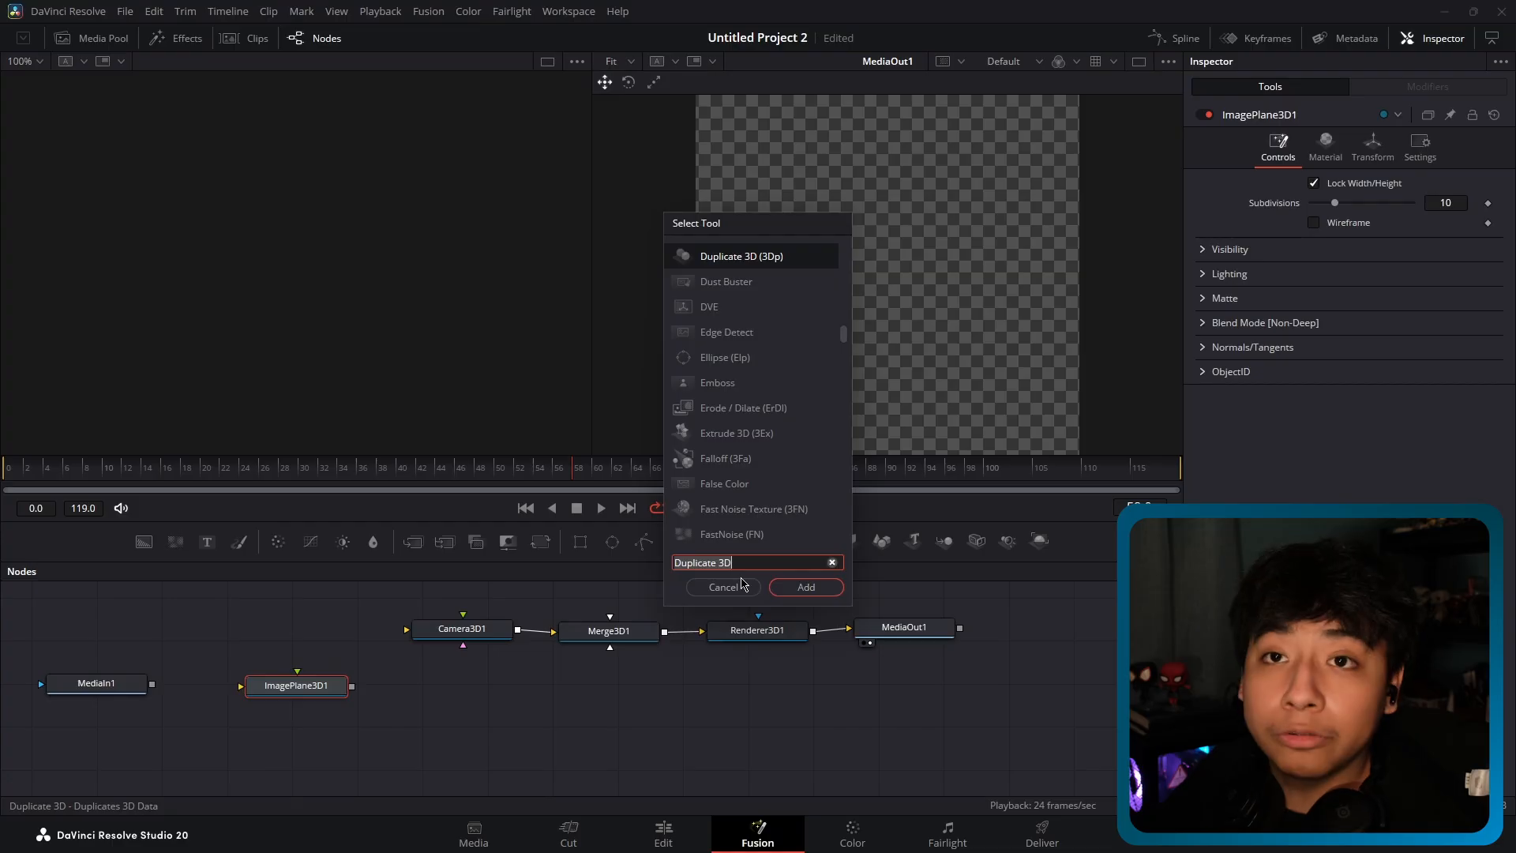
pyautogui.click(806, 587)
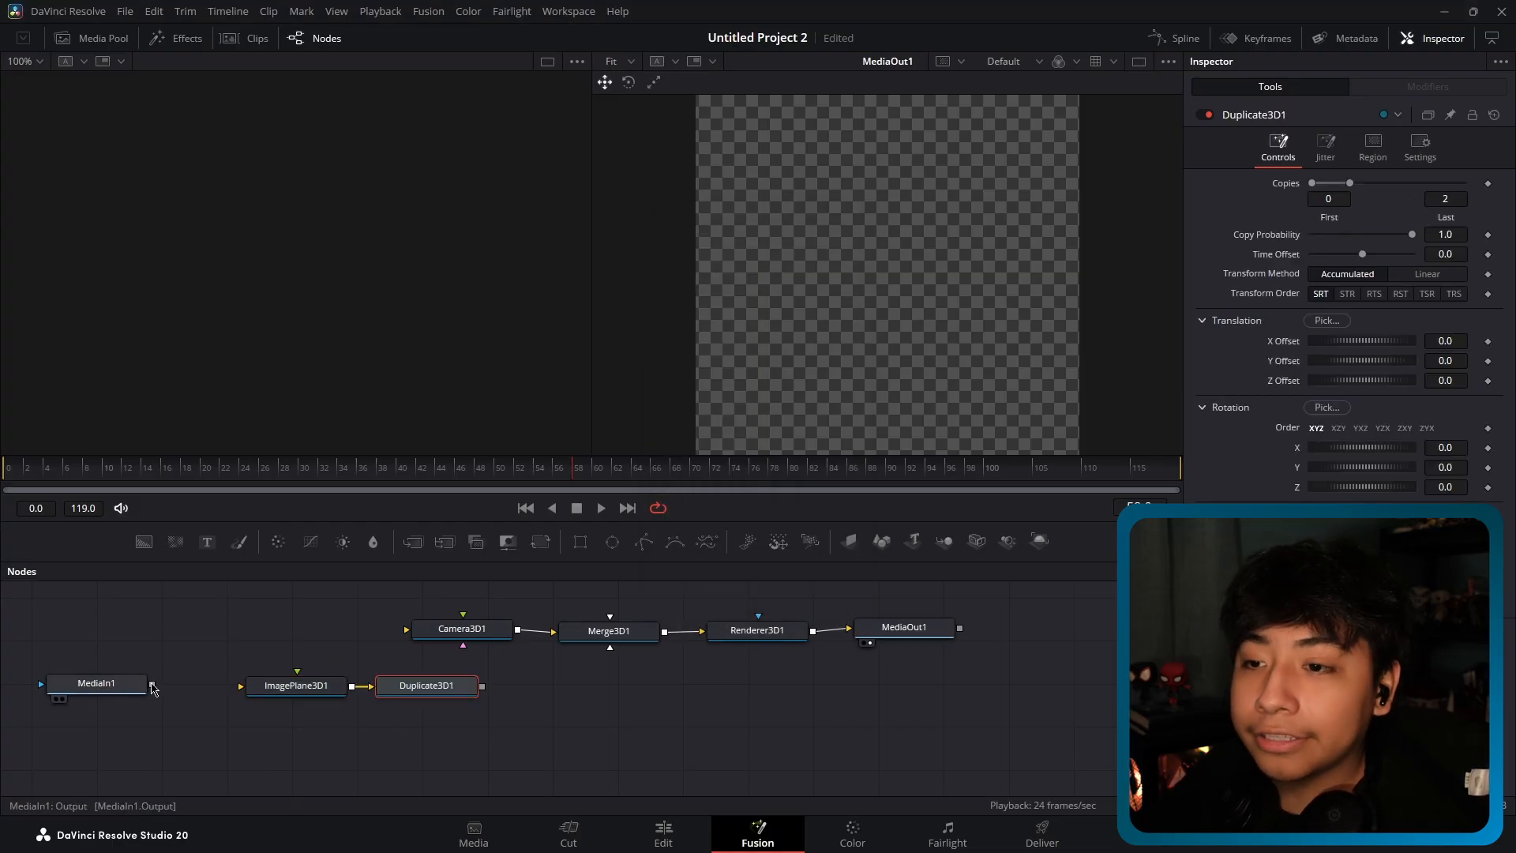
pyautogui.moveTo(152, 683); pyautogui.dragTo(296, 683)
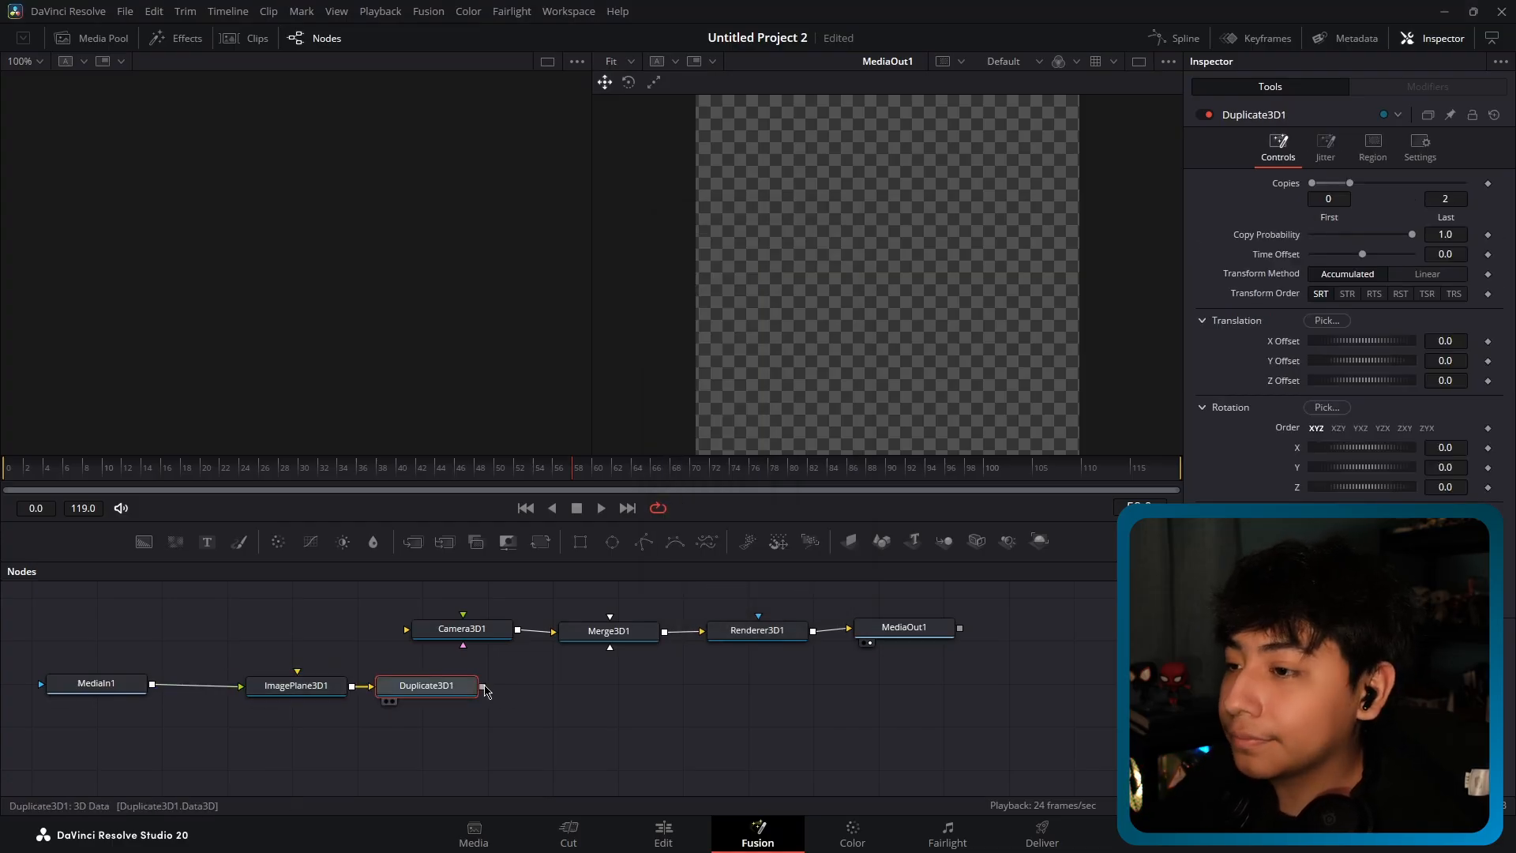
pyautogui.moveTo(481, 685); pyautogui.dragTo(610, 649)
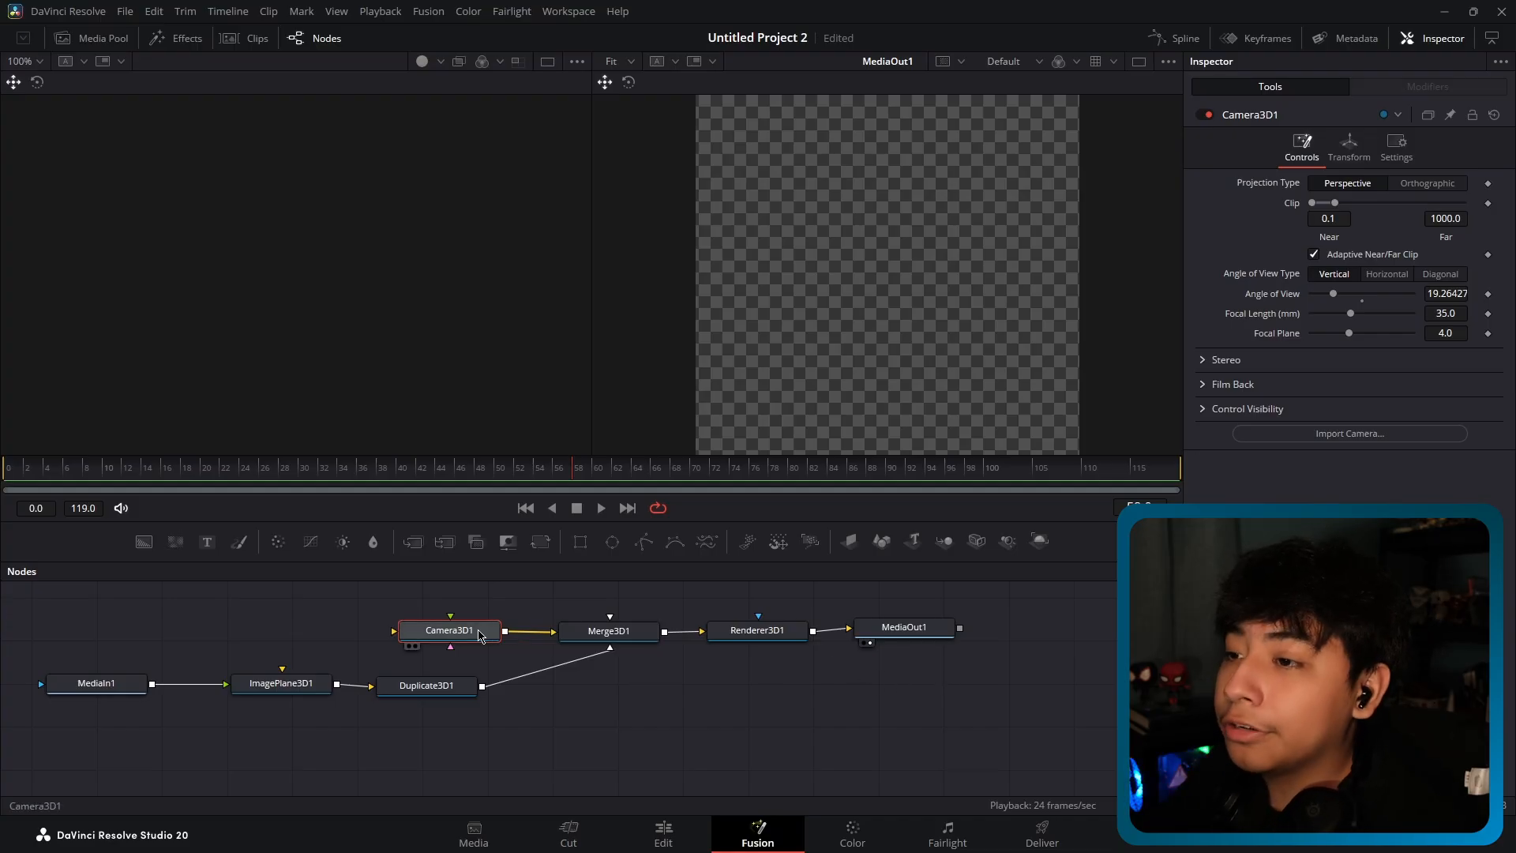
# Show Camera3D1 in the first viewer and pull the camera back until the whole logo fits in the MediaOut1 frame.
pyautogui.press('1')
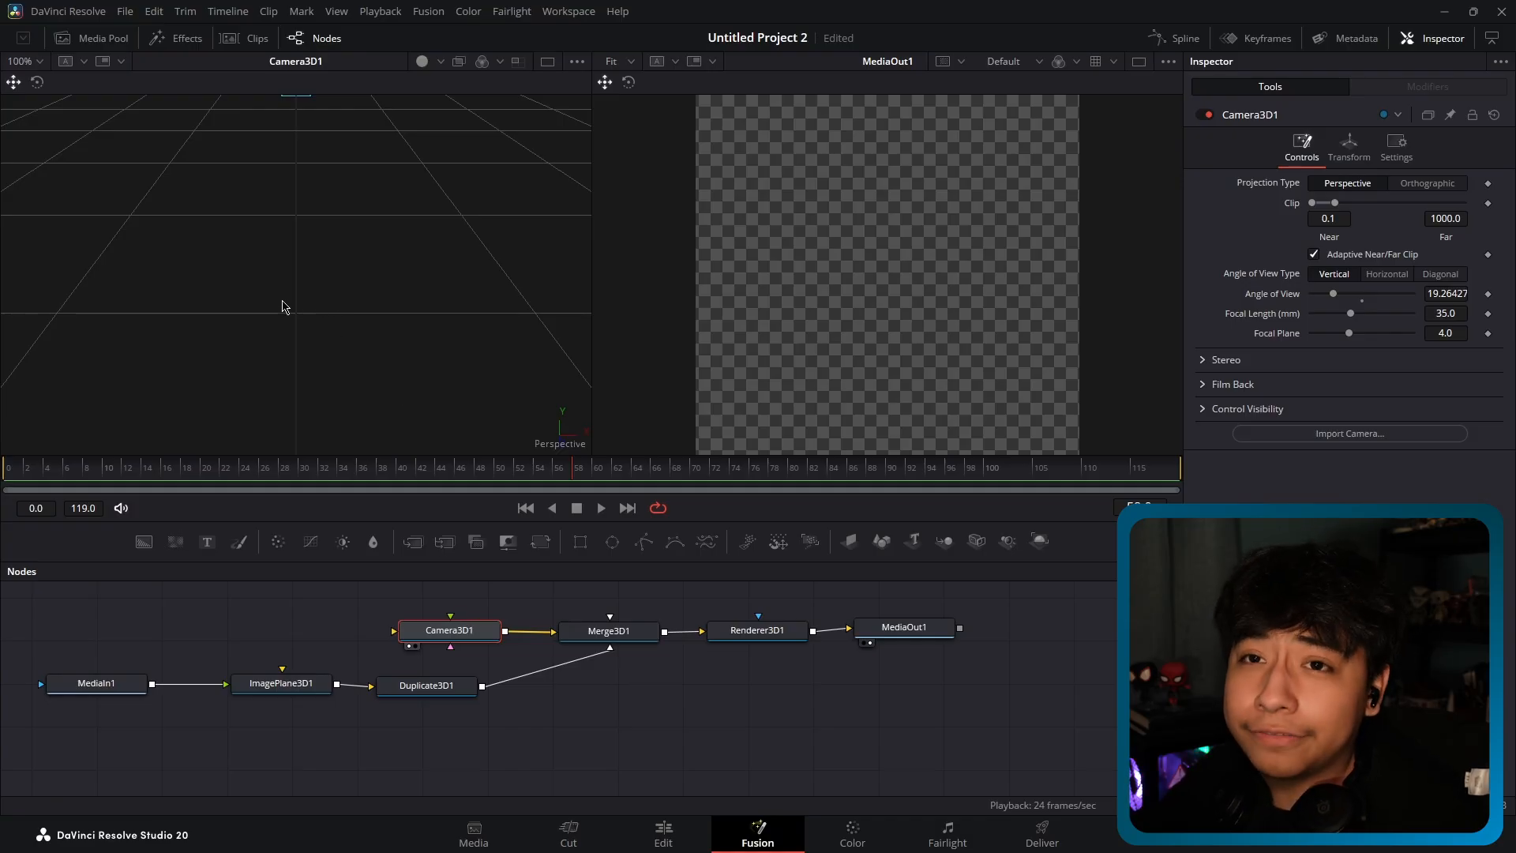
pyautogui.moveTo(265, 294); pyautogui.dragTo(394, 219)
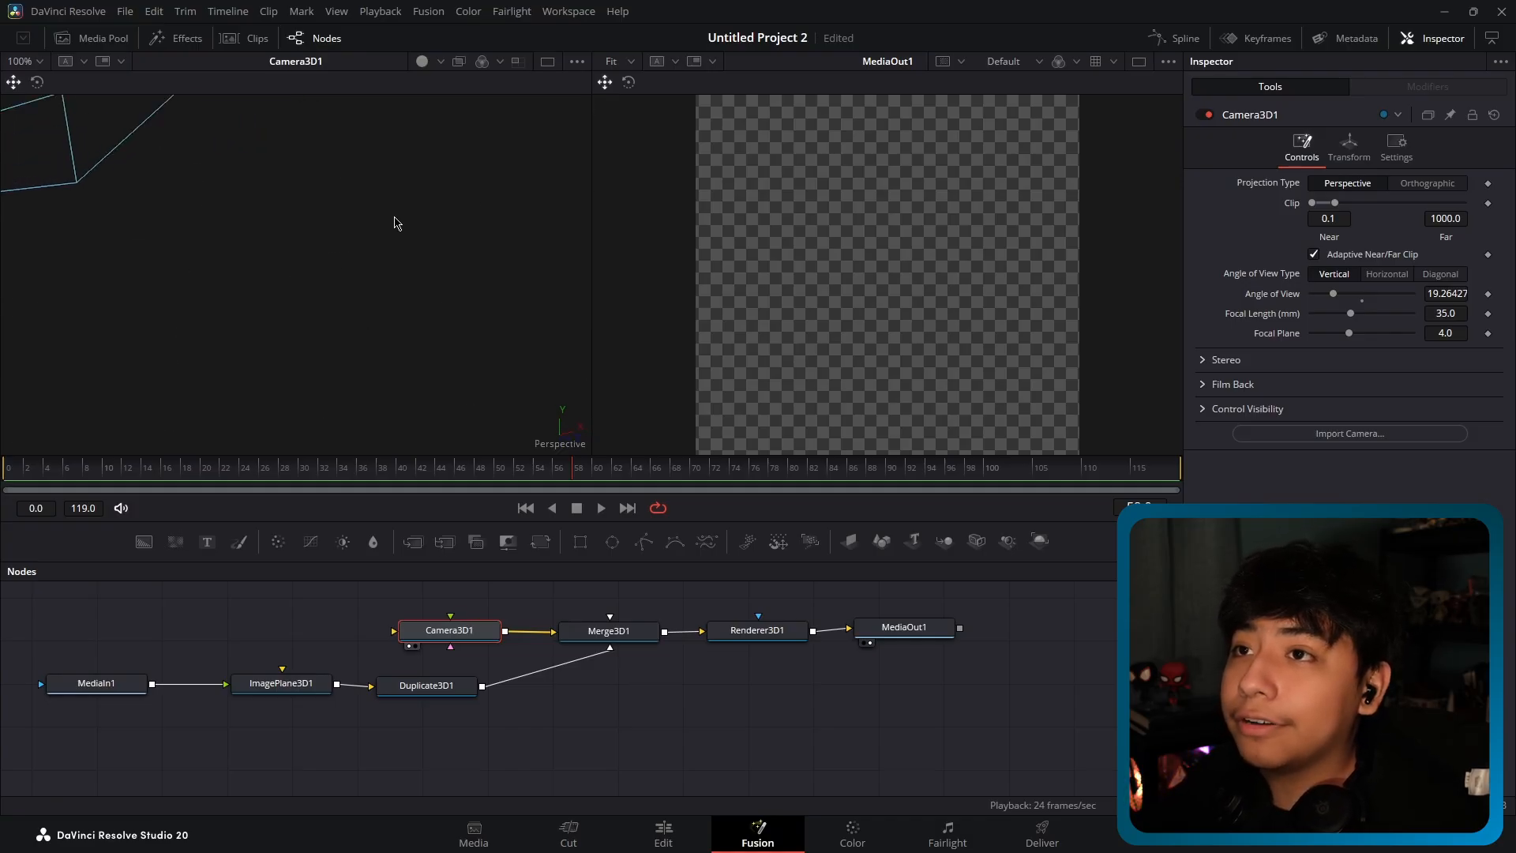
pyautogui.scroll(-5, 386, 214)
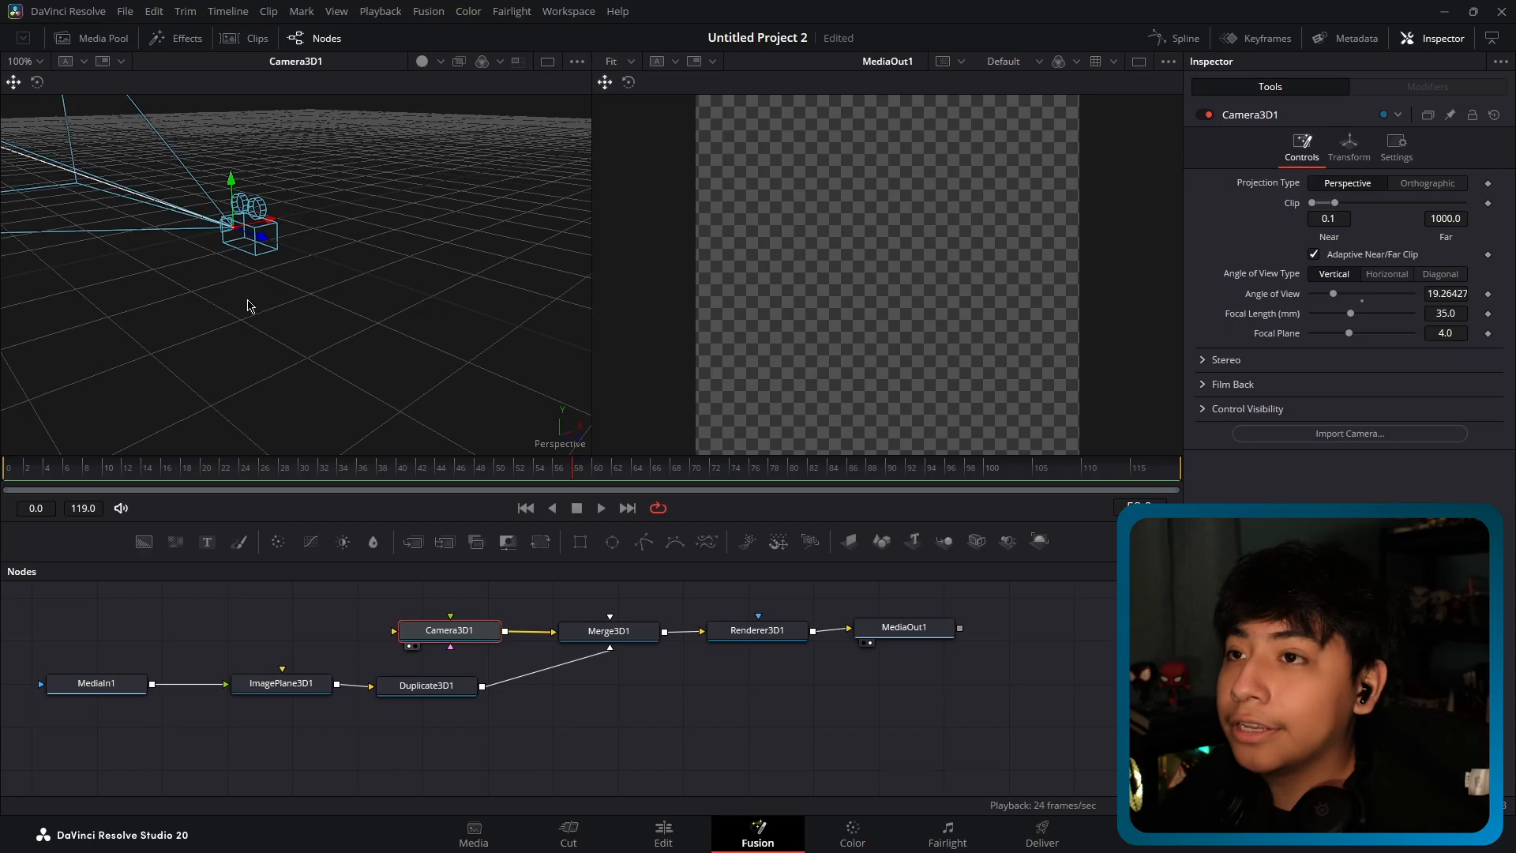
pyautogui.moveTo(247, 305); pyautogui.dragTo(517, 279)
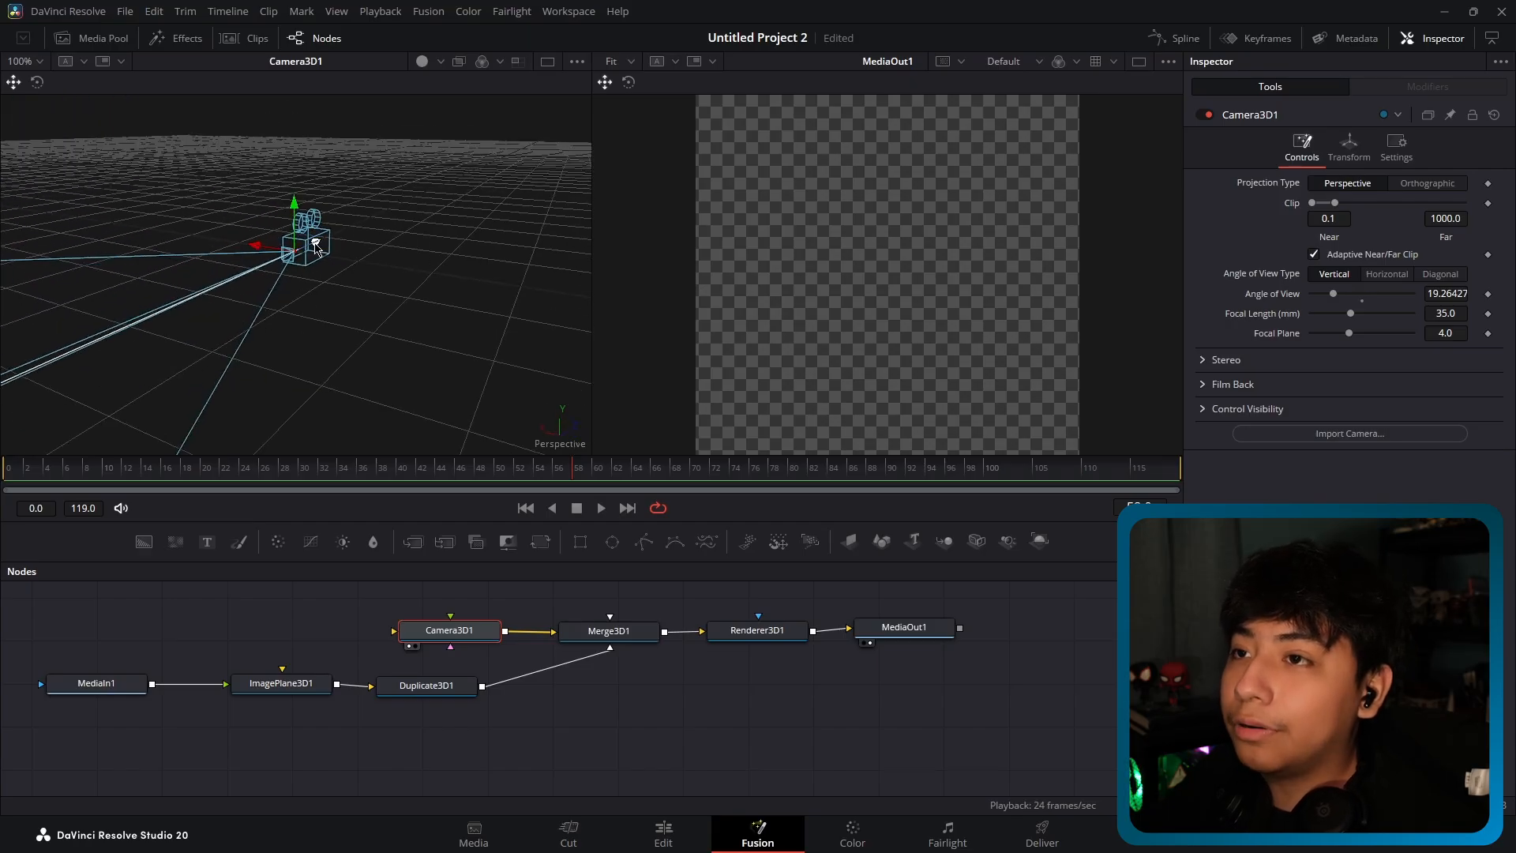
pyautogui.moveTo(316, 247); pyautogui.dragTo(479, 168)
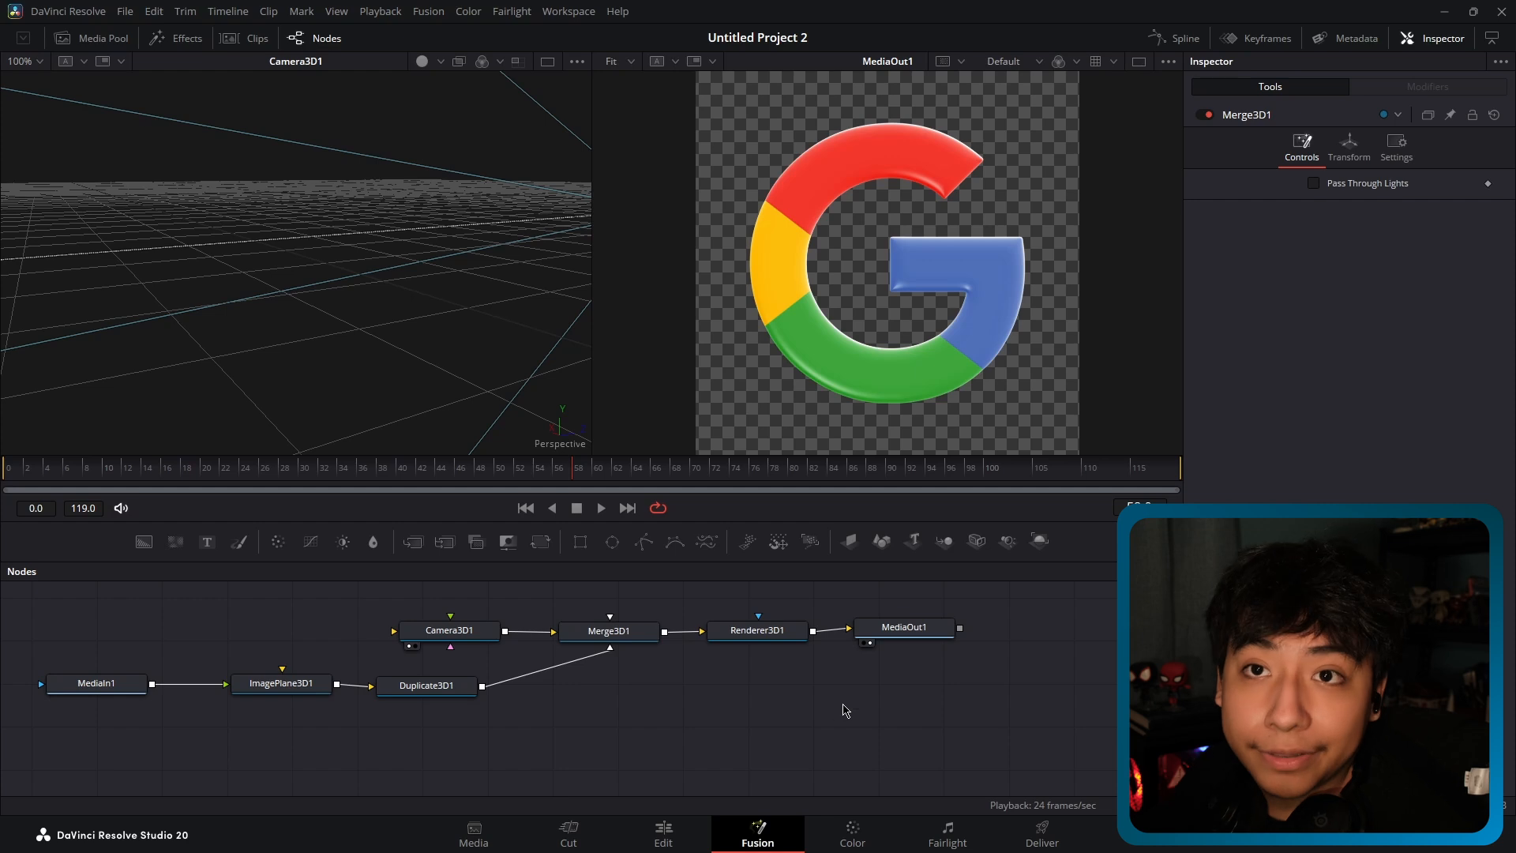
# Show Merge3D1 in the second viewer and look at the logo plane from the side.
pyautogui.click(630, 638)
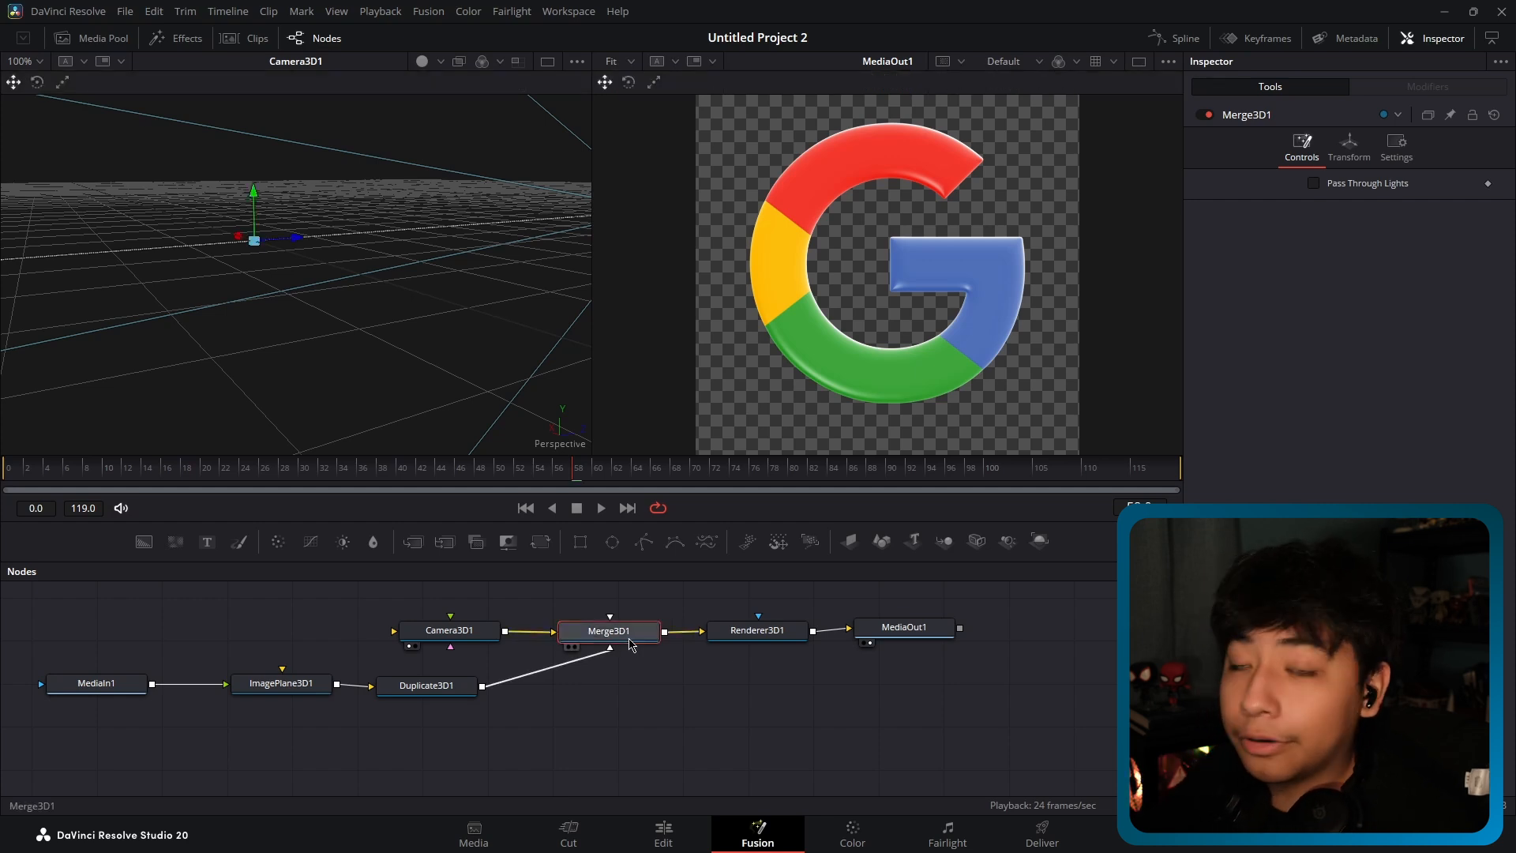
pyautogui.press('2')
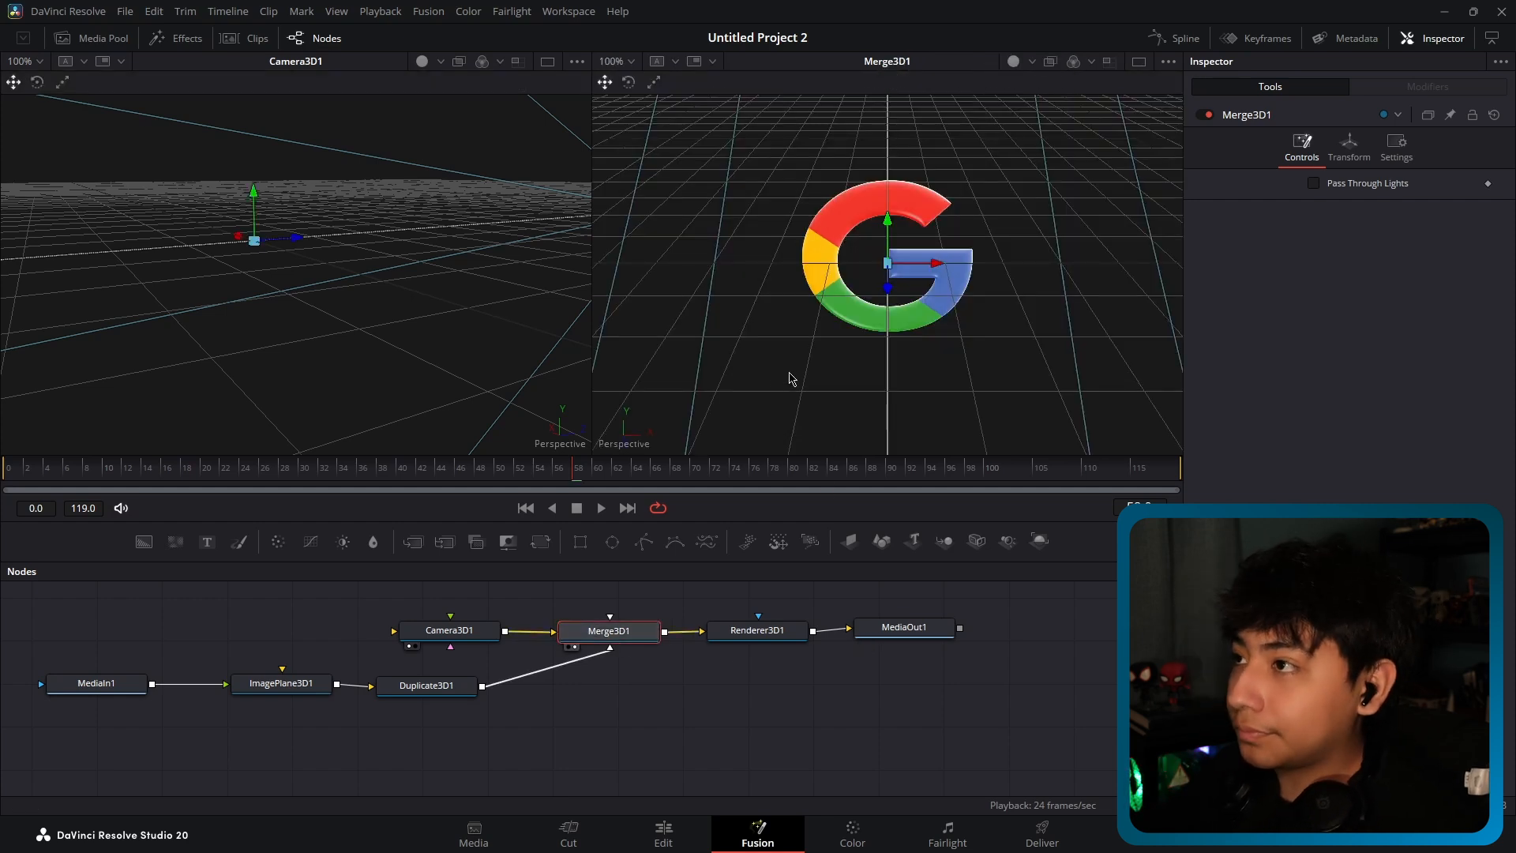
pyautogui.moveTo(765, 382); pyautogui.dragTo(913, 387)
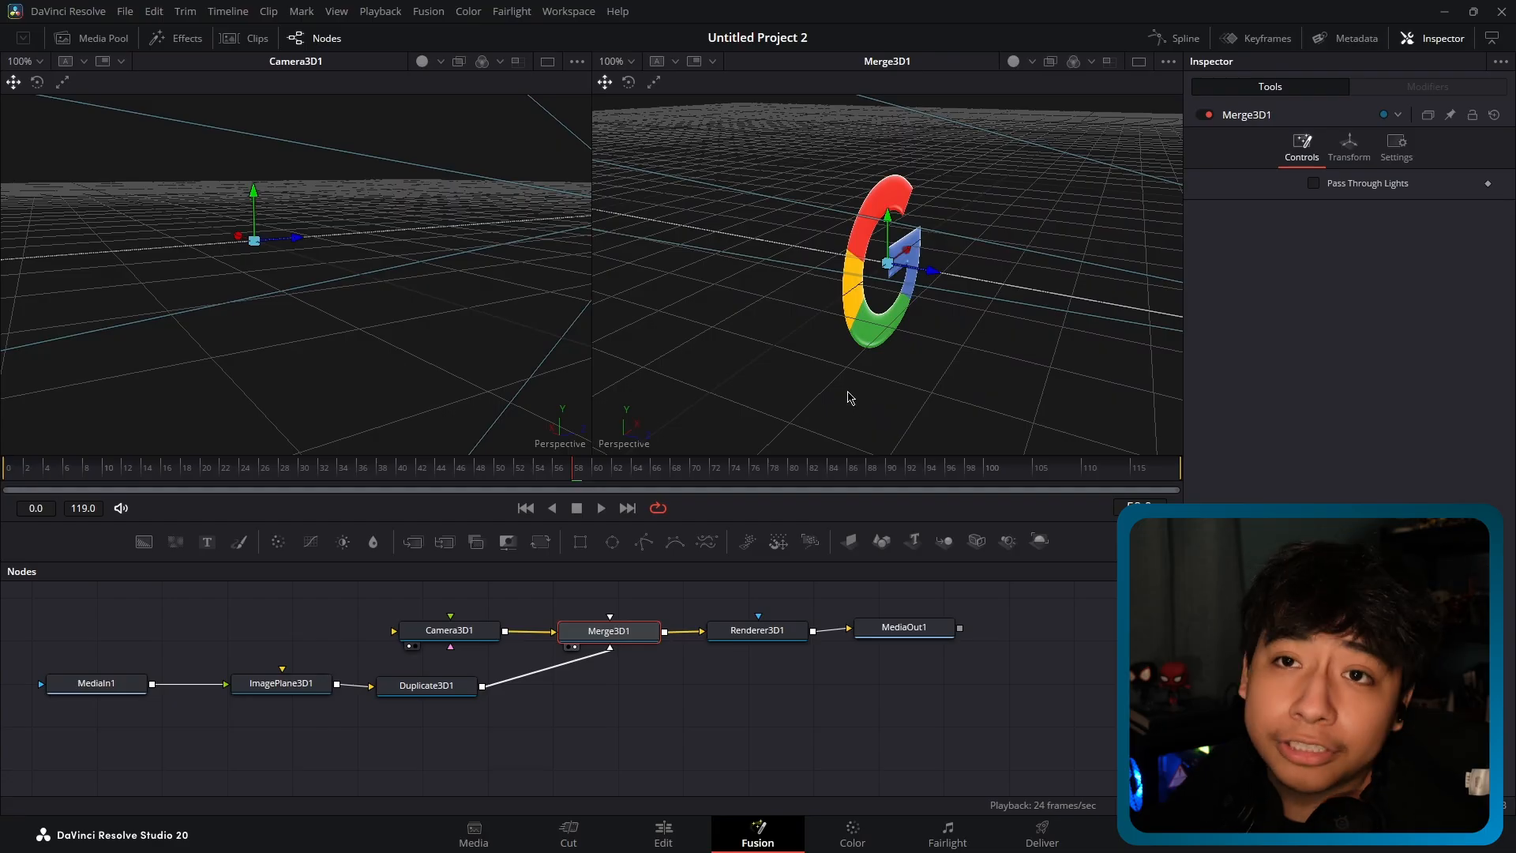
# Give the logo thickness in Duplicate3D1 by setting the last copy to 100 and the Z Offset to 0.001.
pyautogui.click(439, 691)
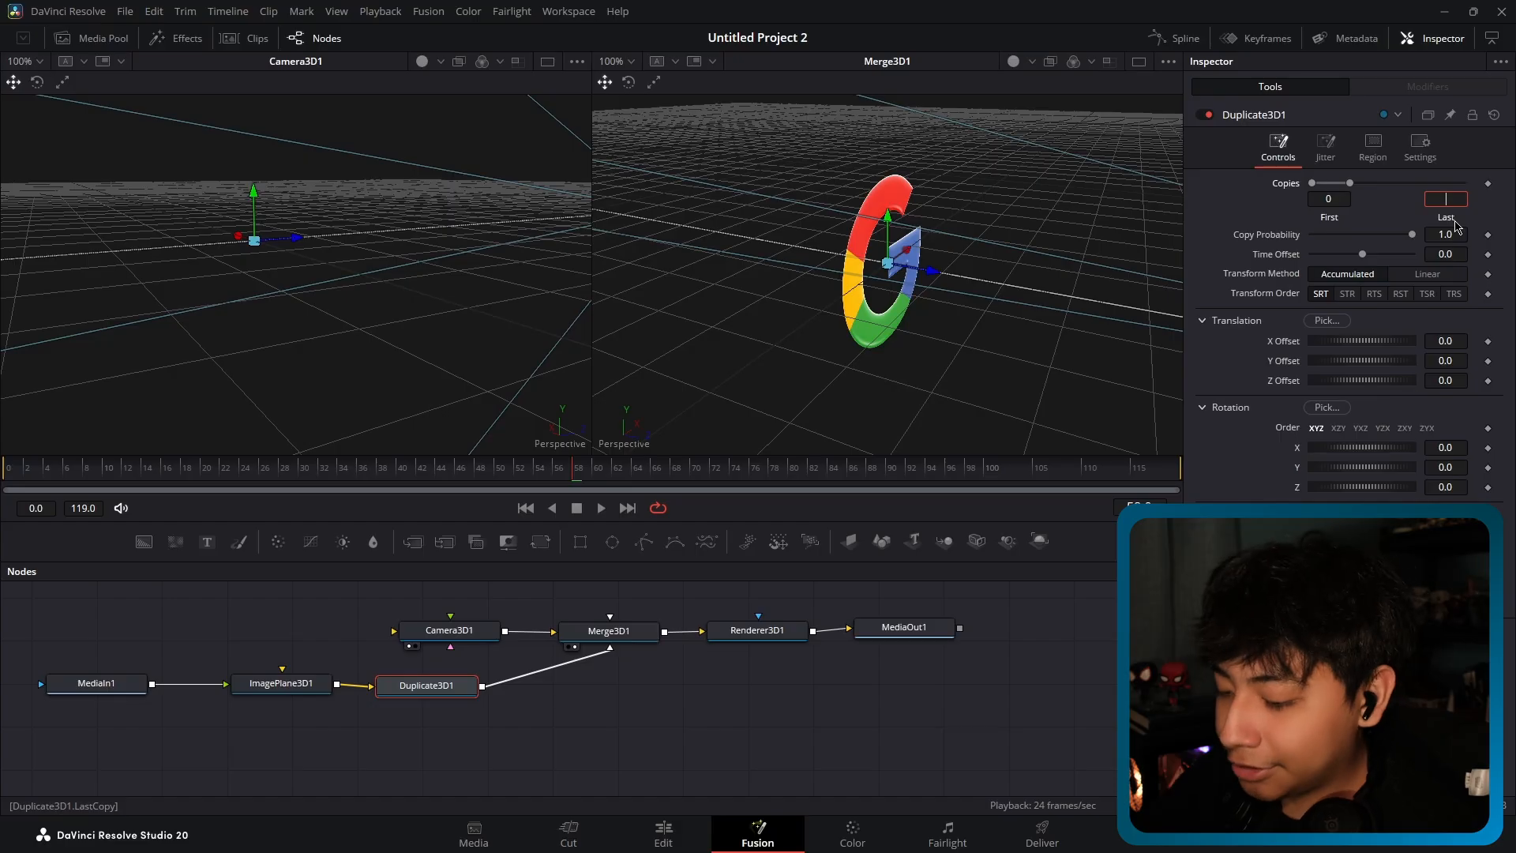
pyautogui.press('Return')
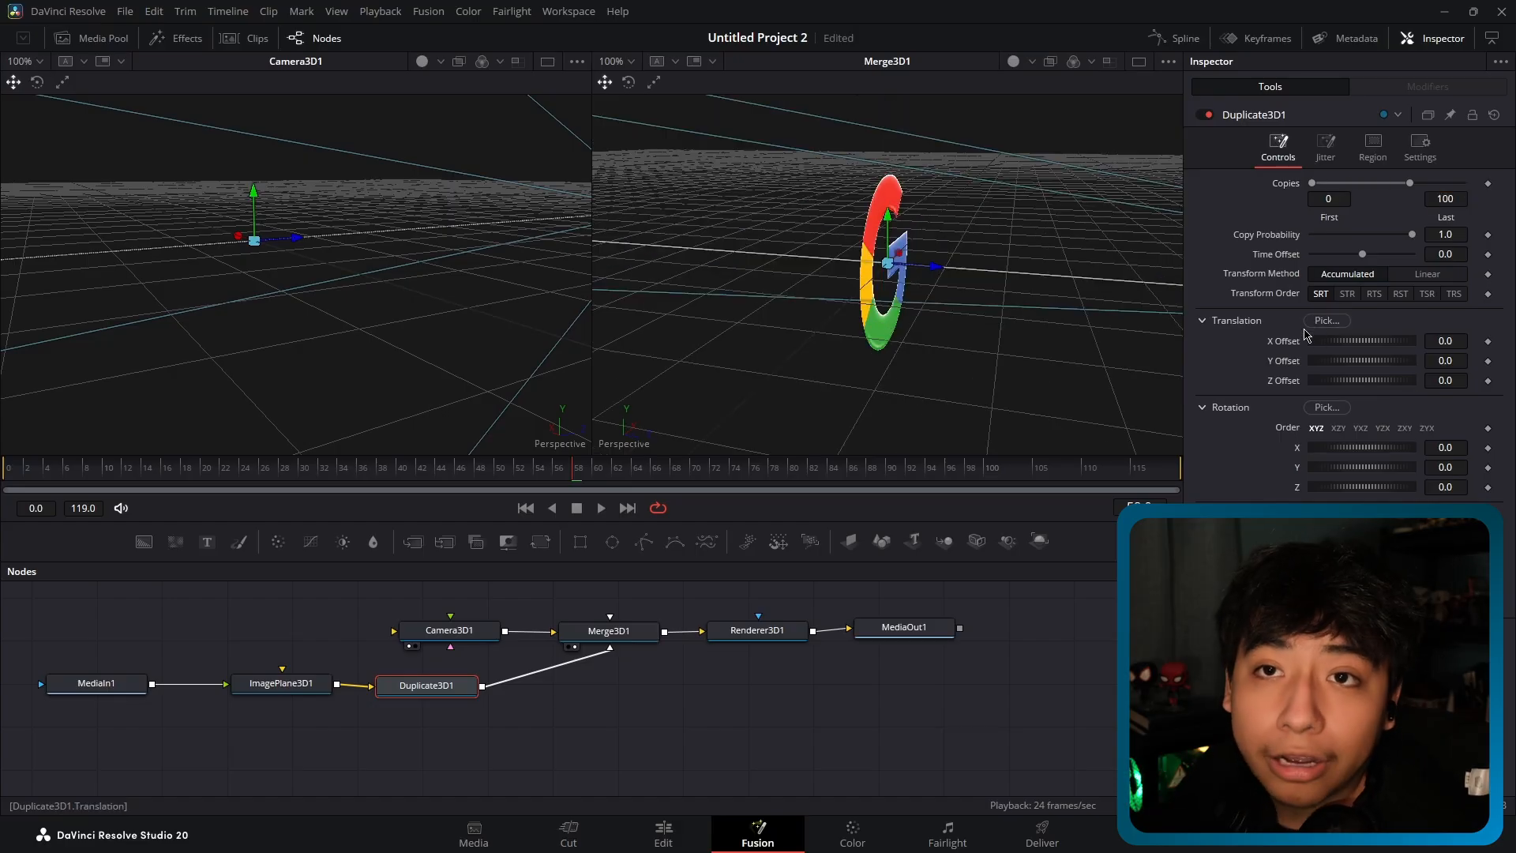
pyautogui.click(1453, 380)
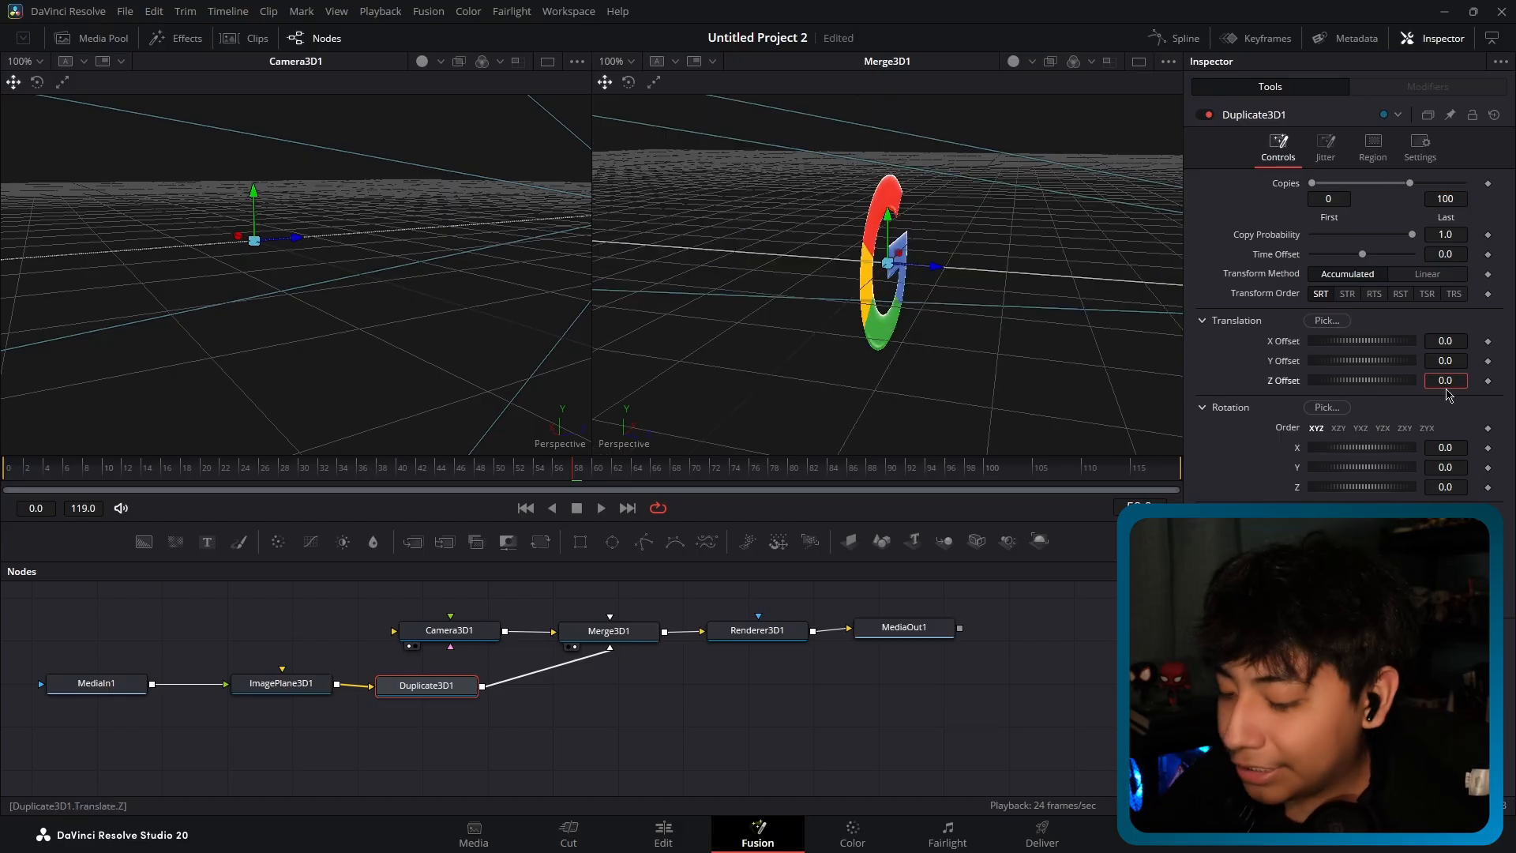
pyautogui.write('01')
pyautogui.press('Return')
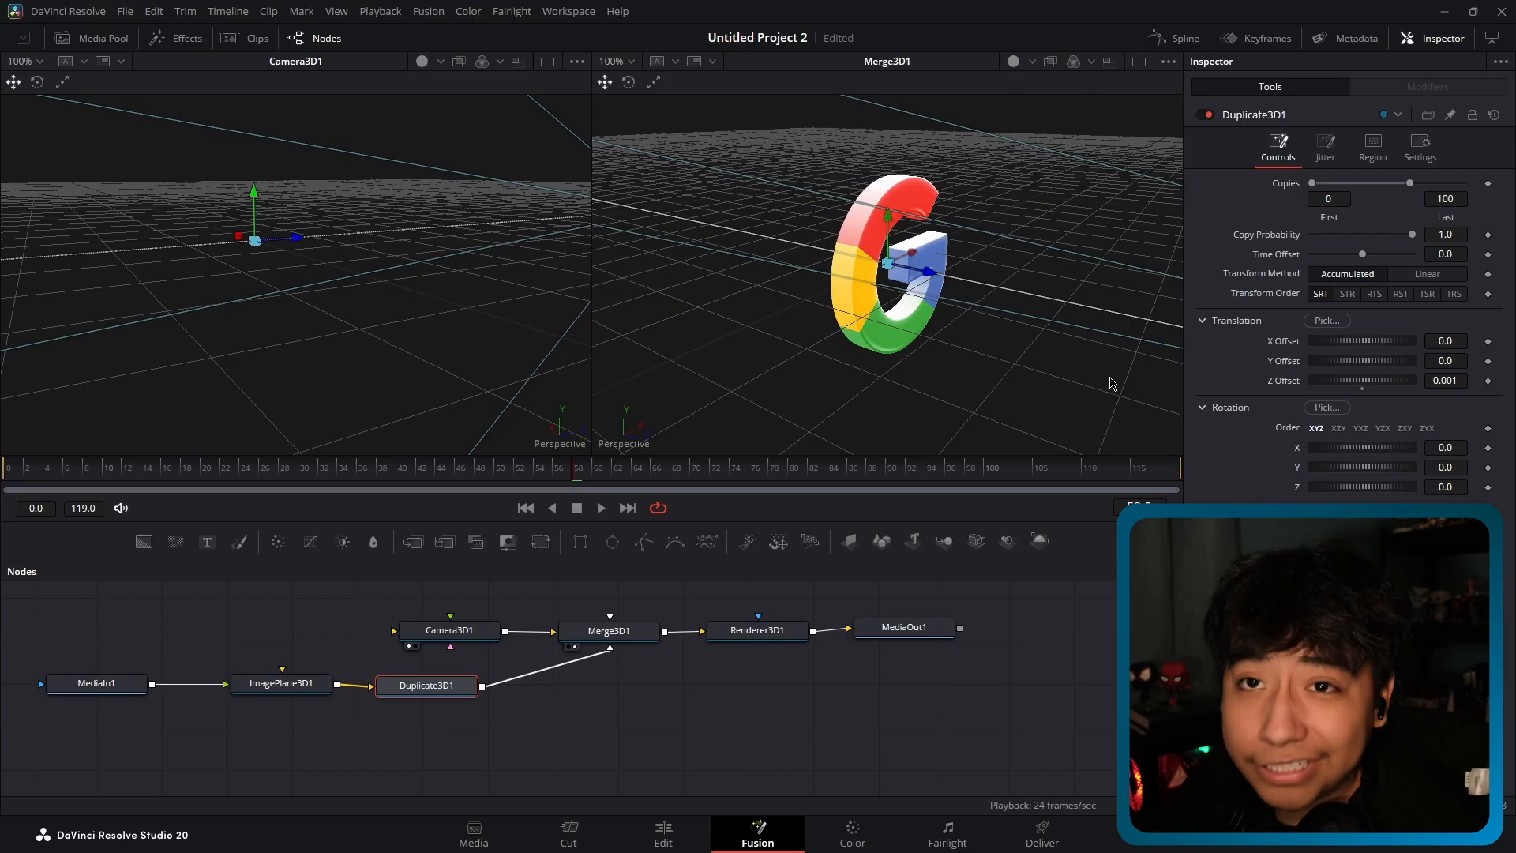
pyautogui.moveTo(1108, 369)
pyautogui.mouseDown()
pyautogui.moveTo(884, 370)
pyautogui.moveTo(1134, 360)
pyautogui.mouseUp()
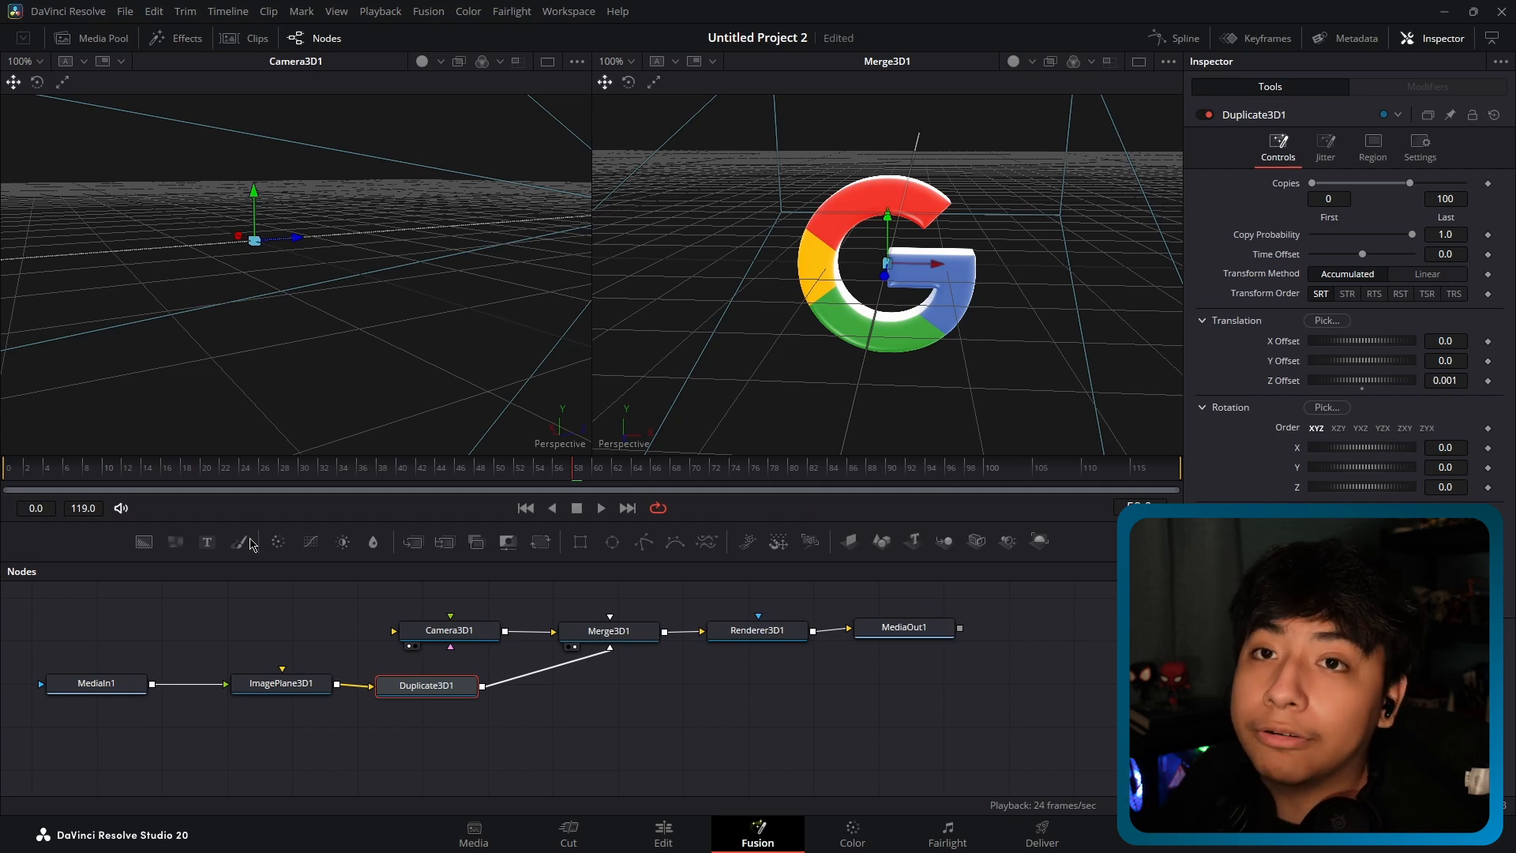
# Insert an Erode / Dilate node after MediaIn1 and raise its Amount to about 0.0044.
pyautogui.click(111, 683)
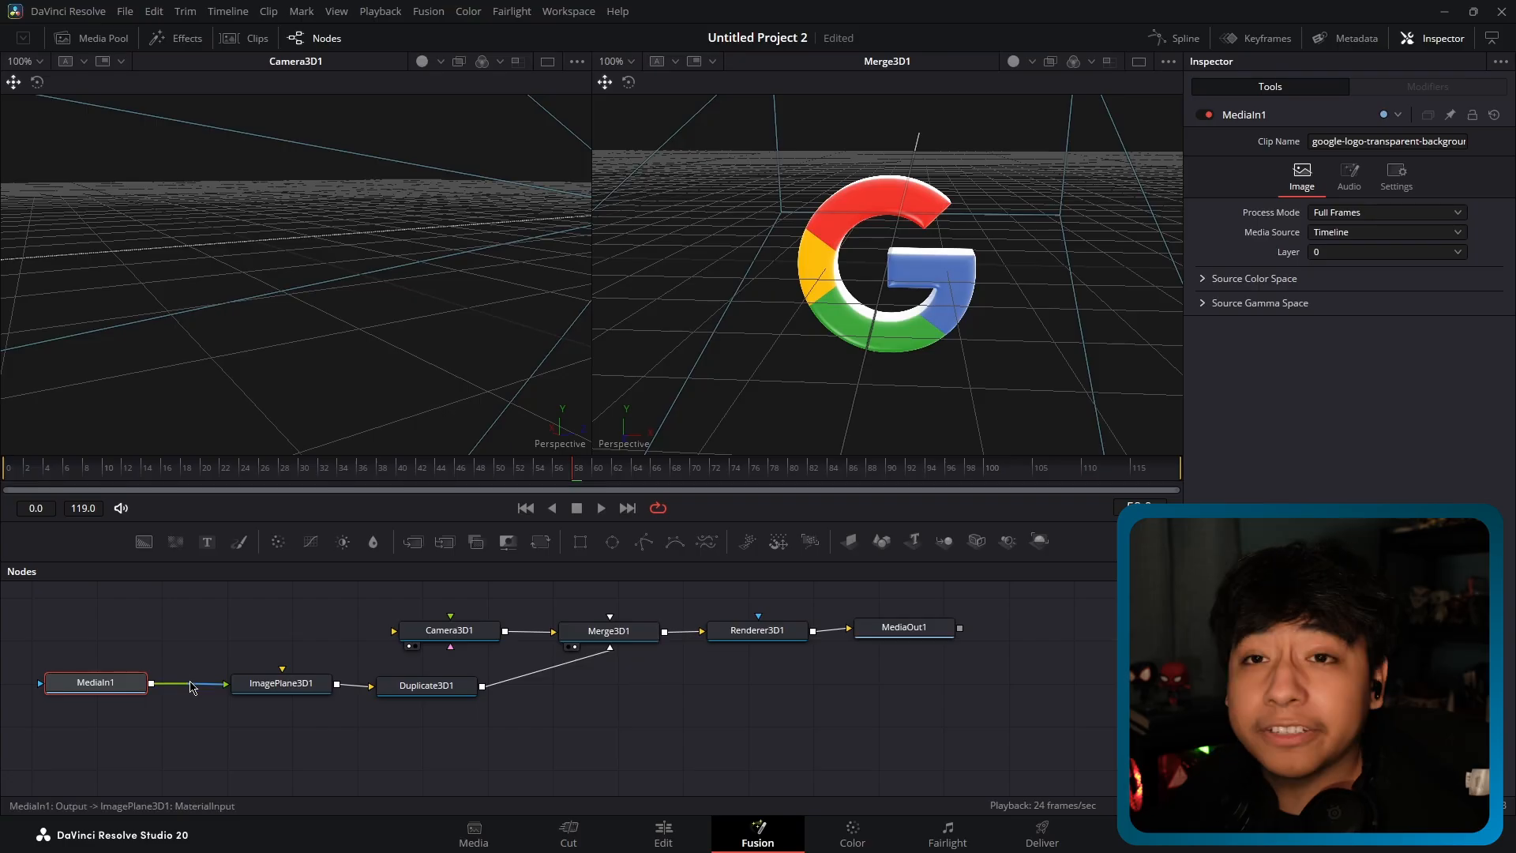
pyautogui.hotkey('shift', 'space')
pyautogui.write('erod')
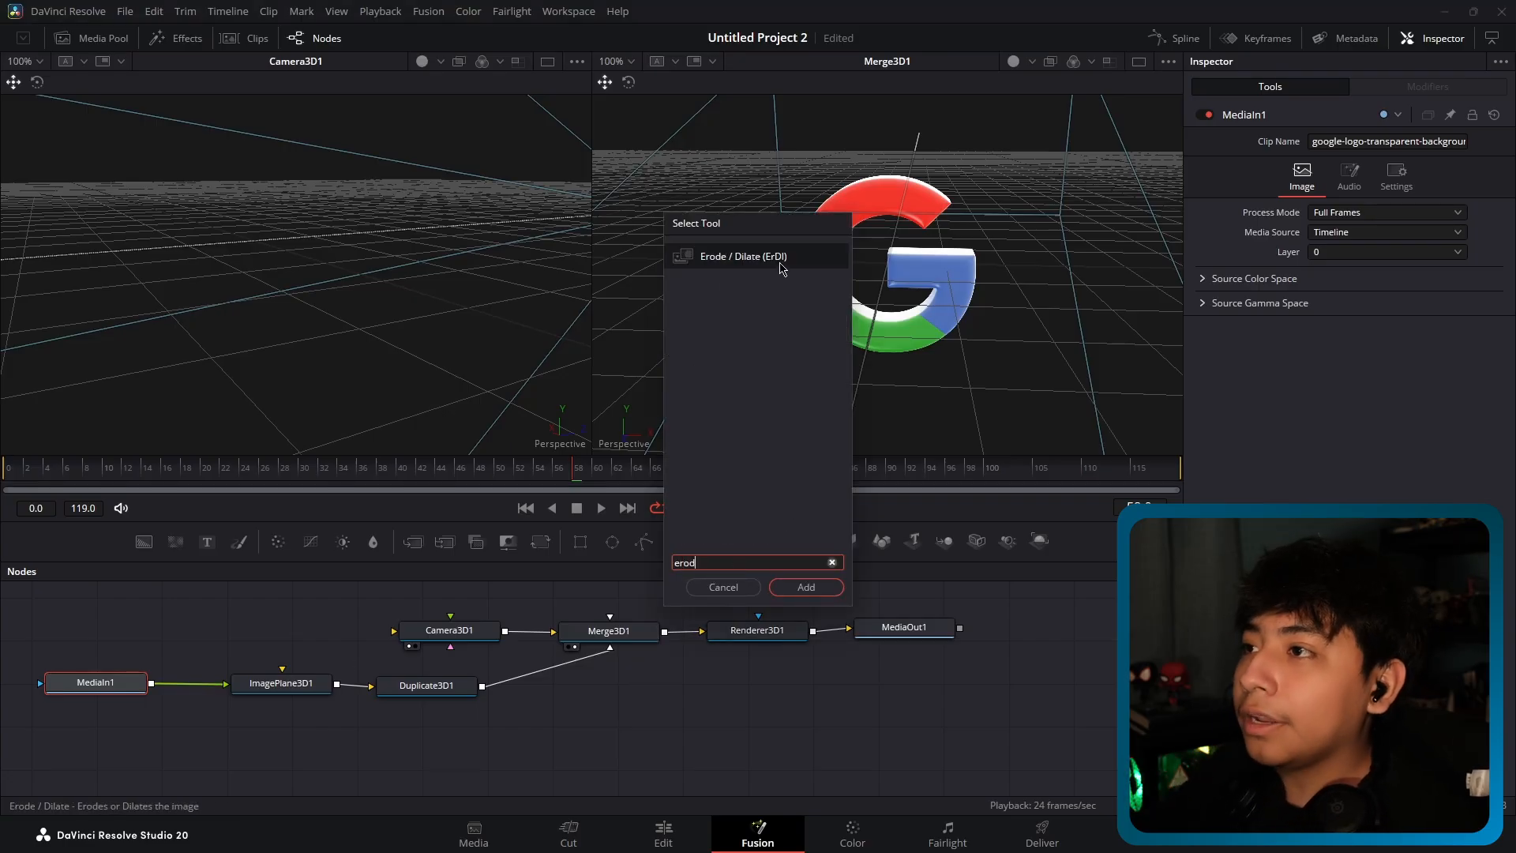
pyautogui.click(780, 258)
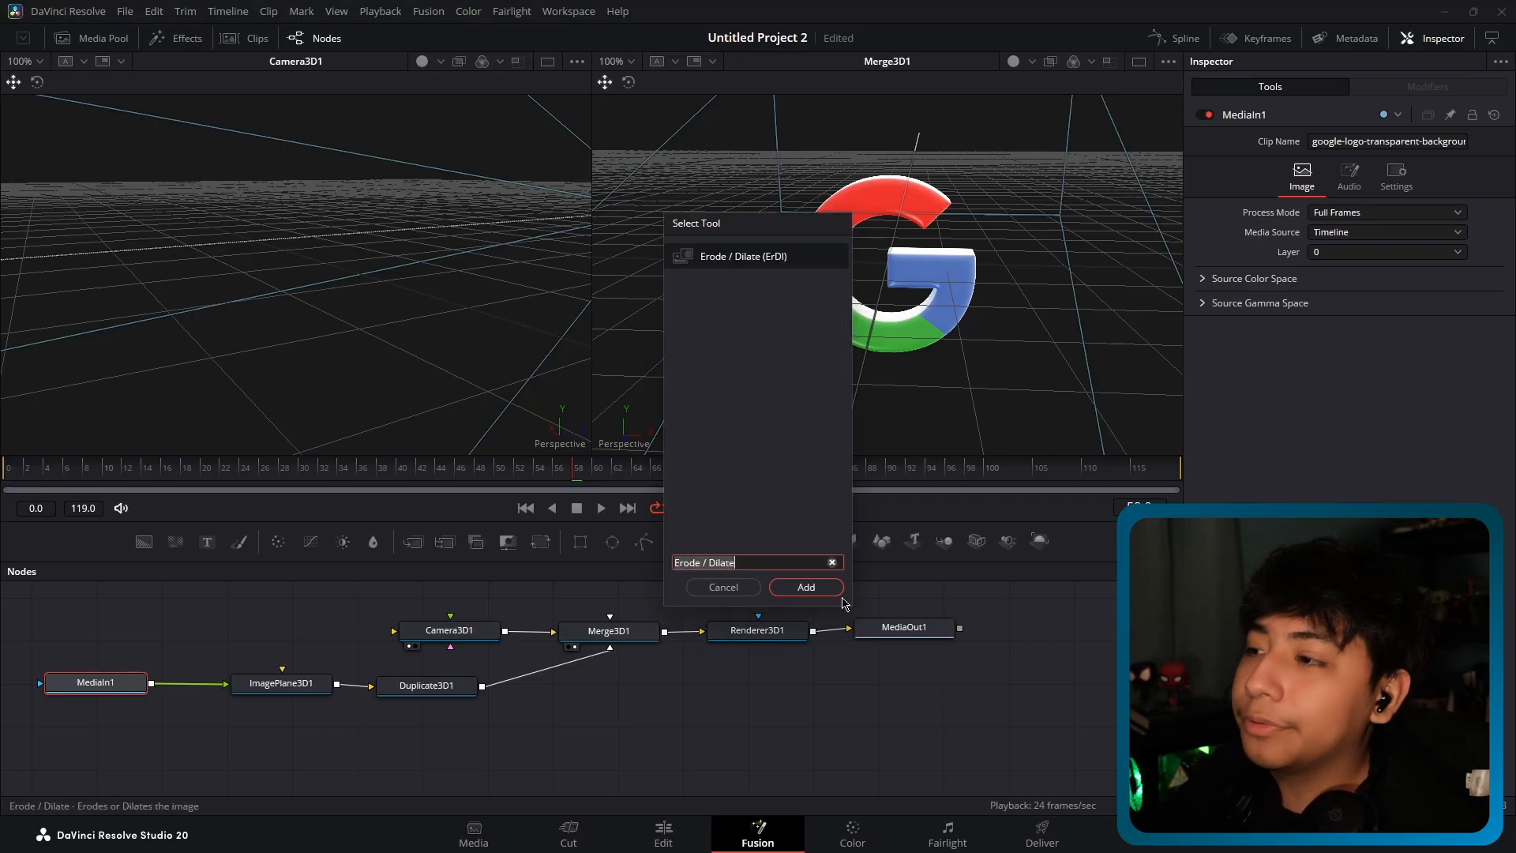
pyautogui.click(823, 588)
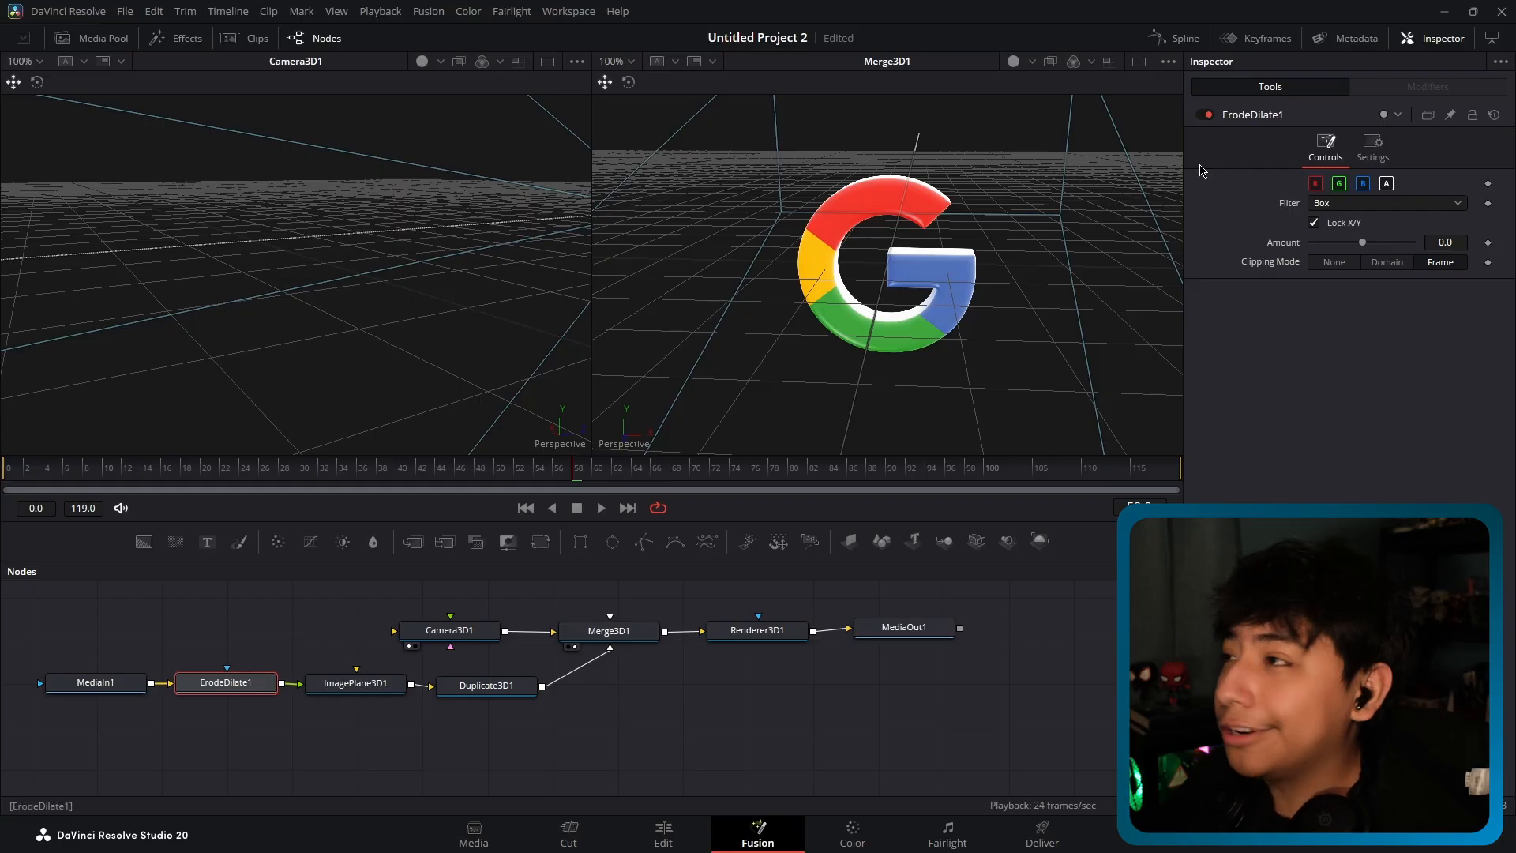
pyautogui.moveTo(1362, 242); pyautogui.dragTo(1384, 242)
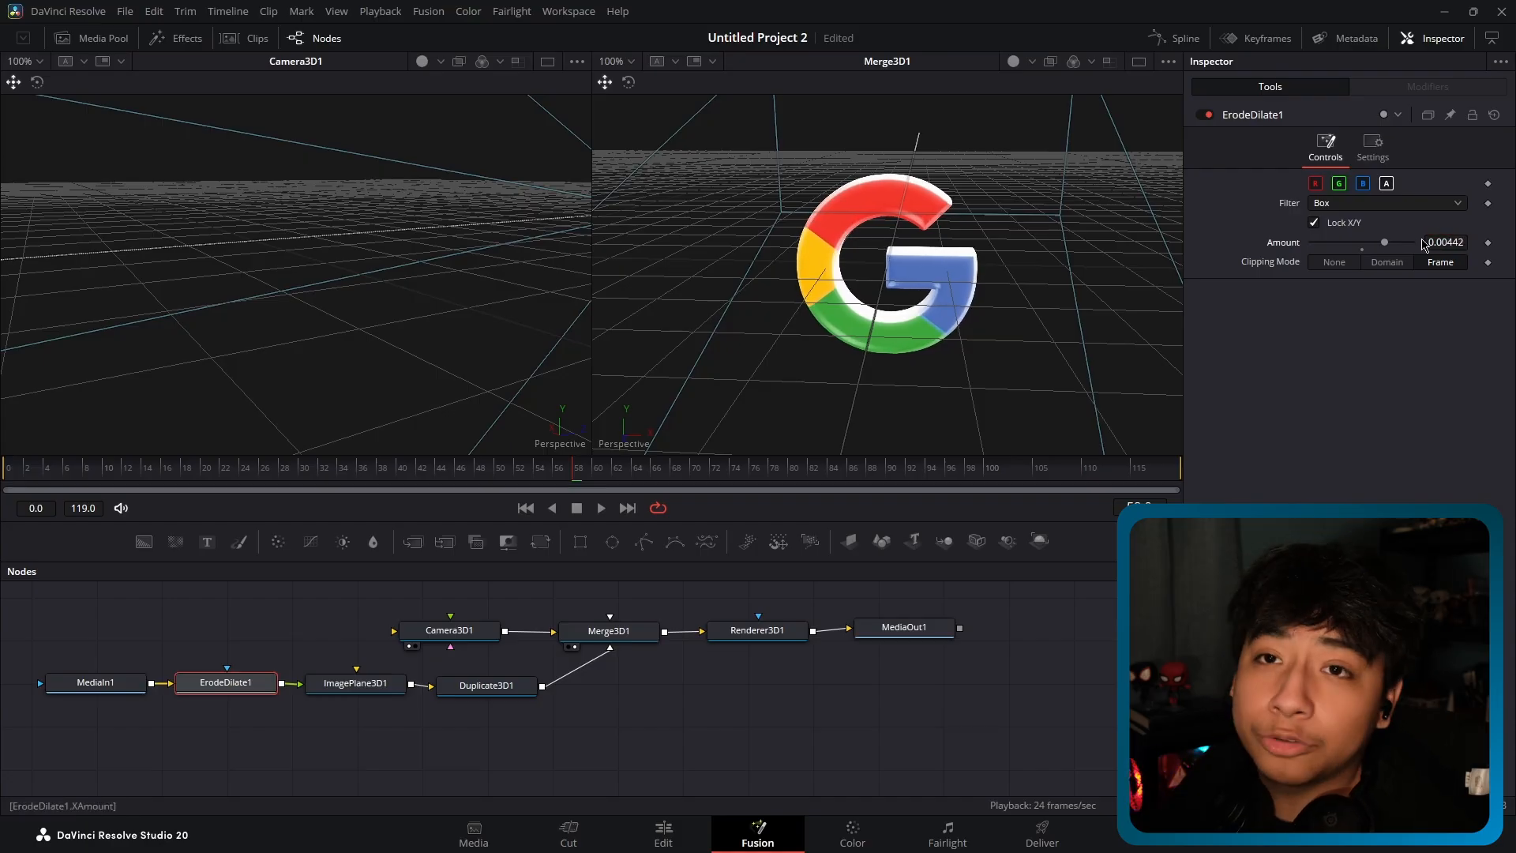
pyautogui.moveTo(800, 327); pyautogui.dragTo(946, 287)
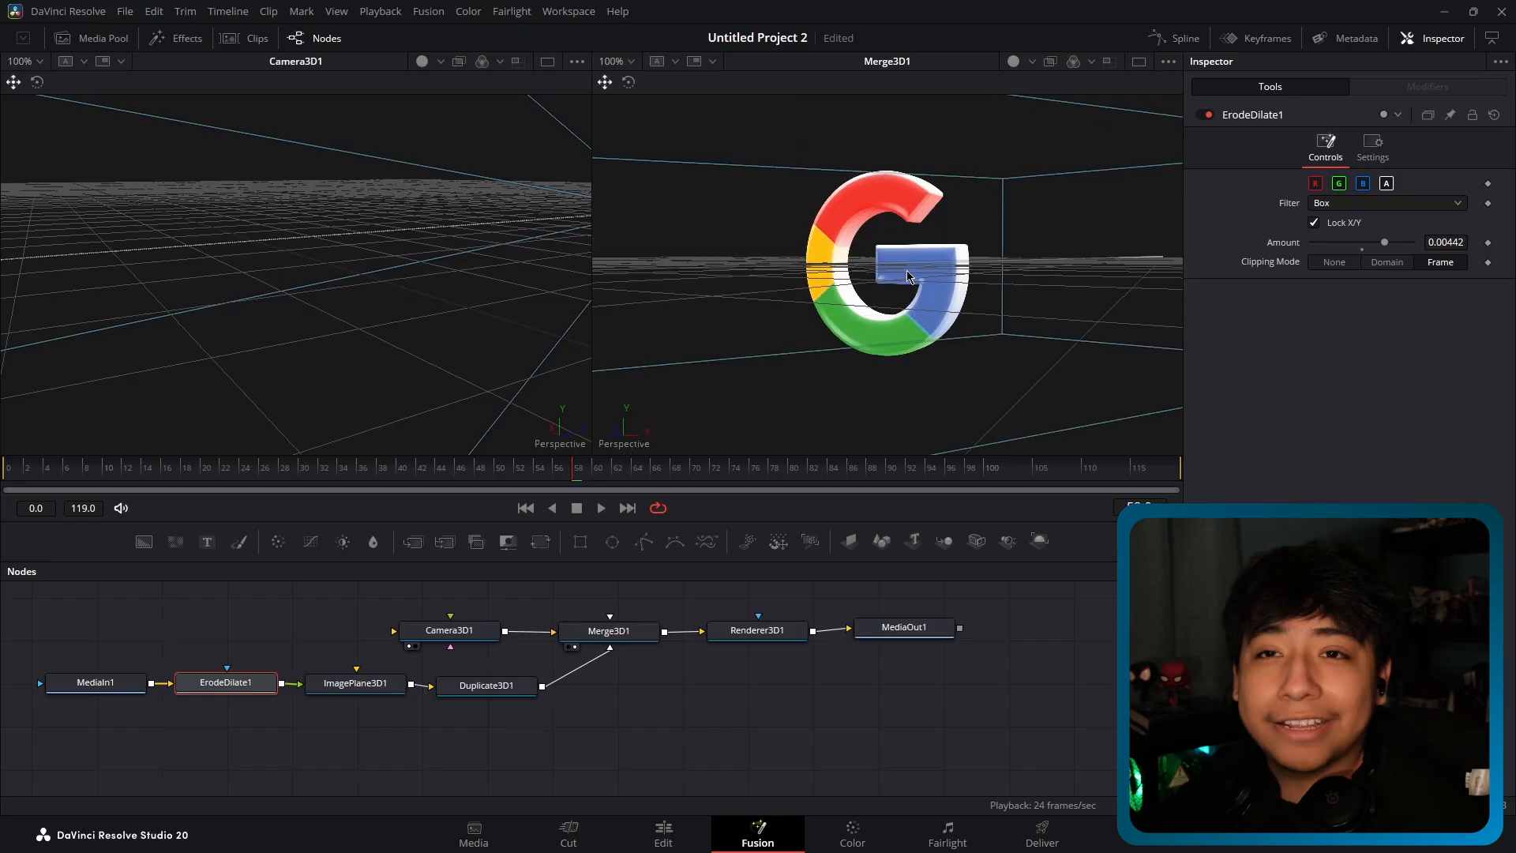
# Insert a Transform 3D node between Duplicate3D1 and Merge3D1.
pyautogui.click(486, 685)
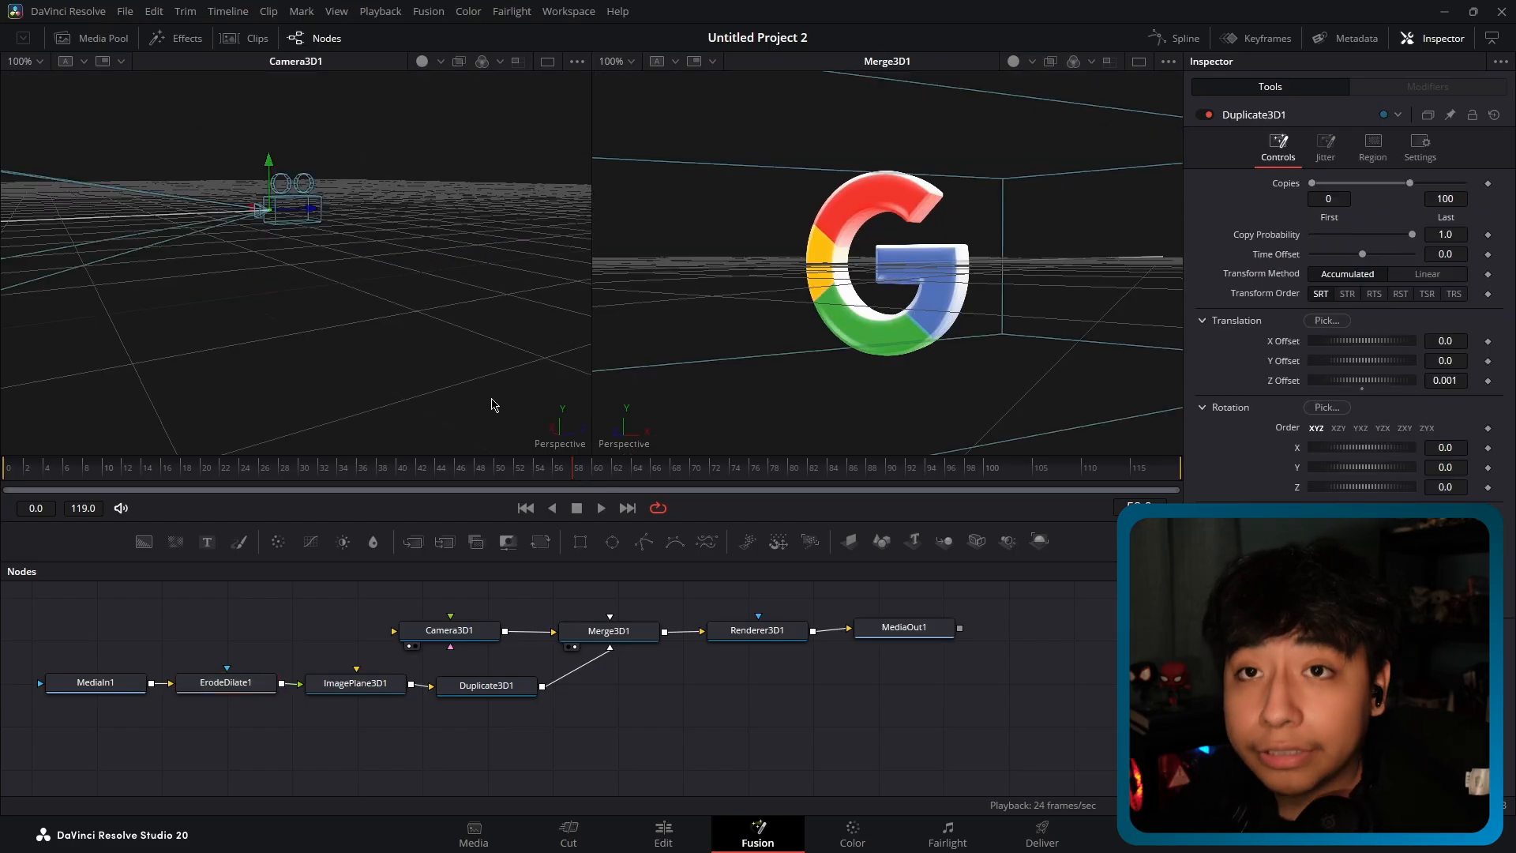
pyautogui.click(483, 686)
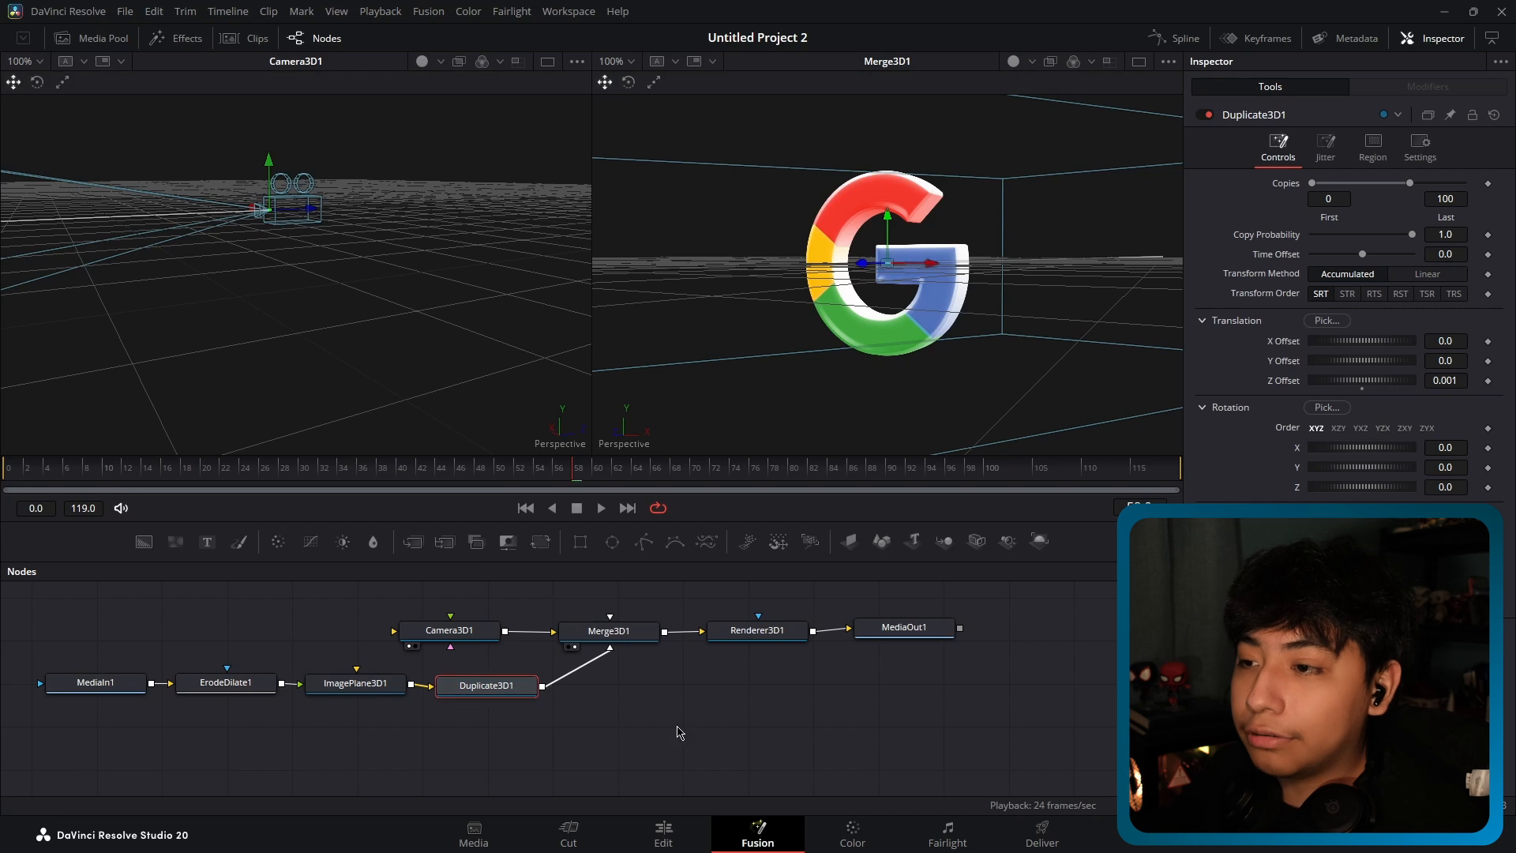
pyautogui.hotkey('shift', 'space')
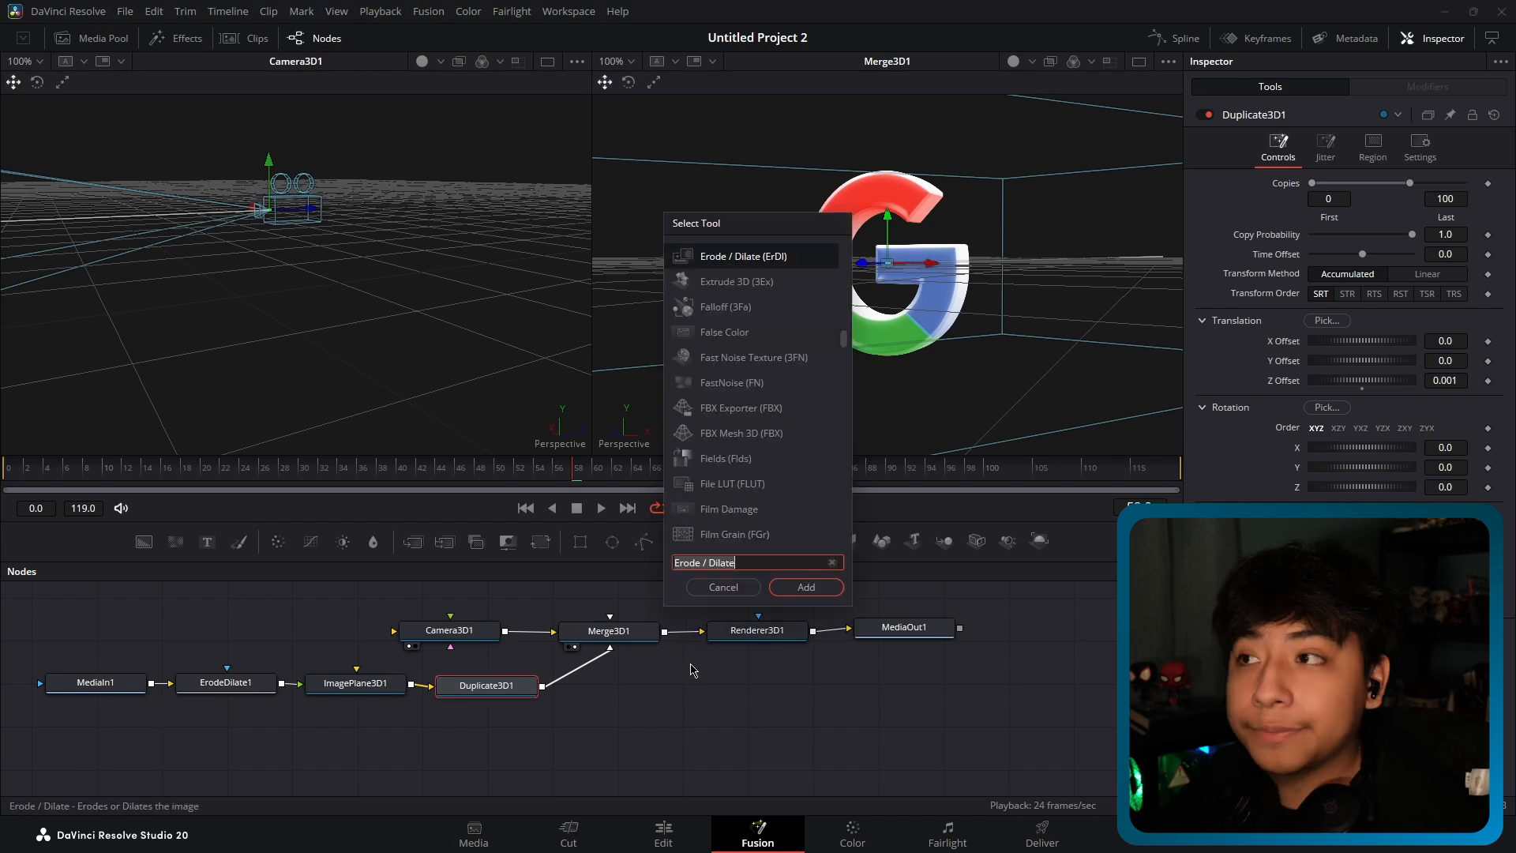
pyautogui.press('BackSpace')
pyautogui.write('tra')
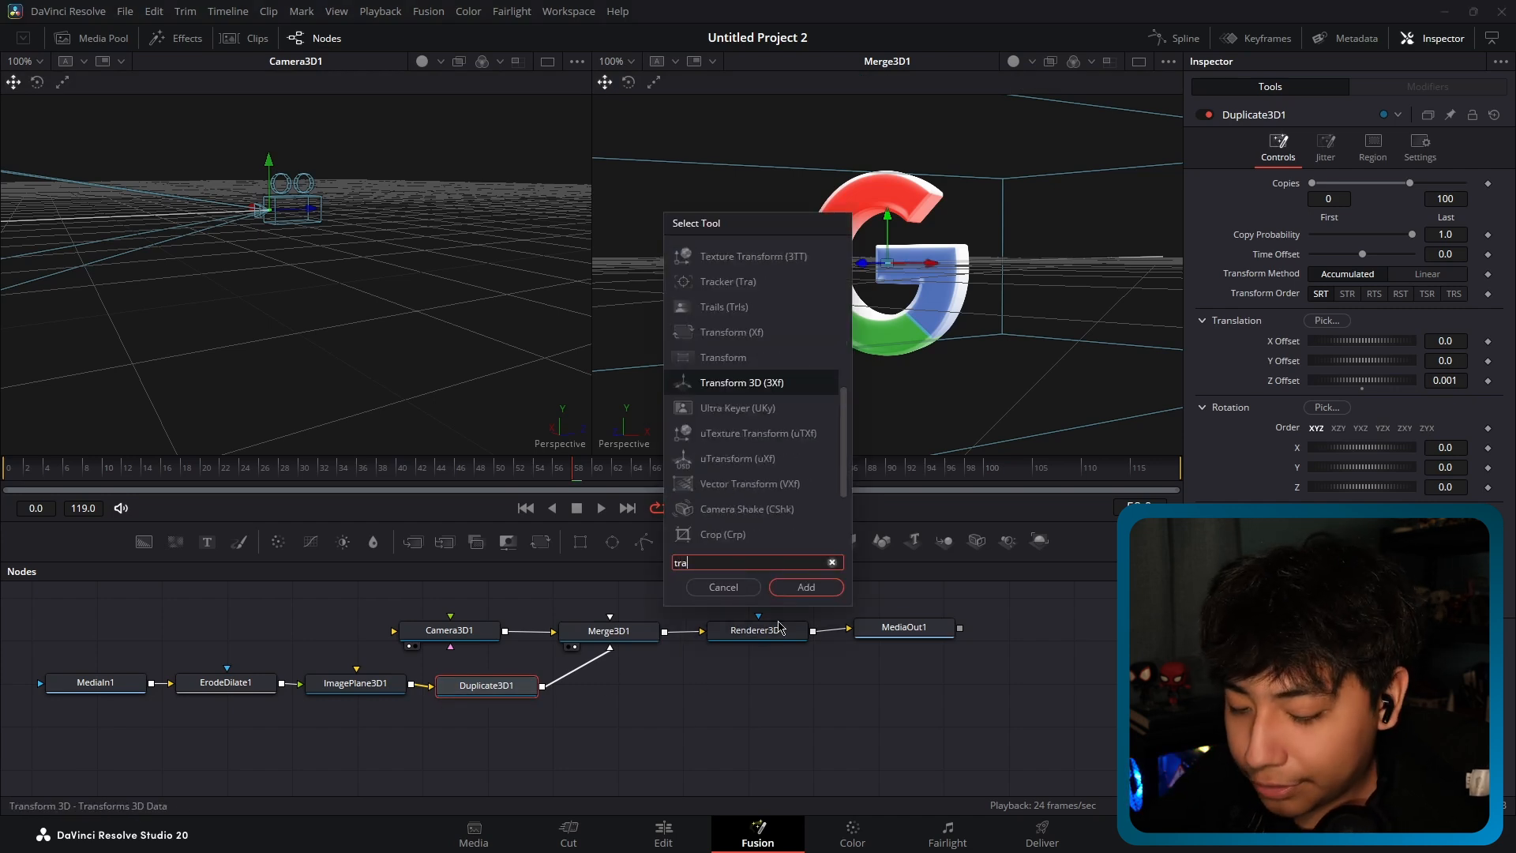
pyautogui.write('nsform 3d')
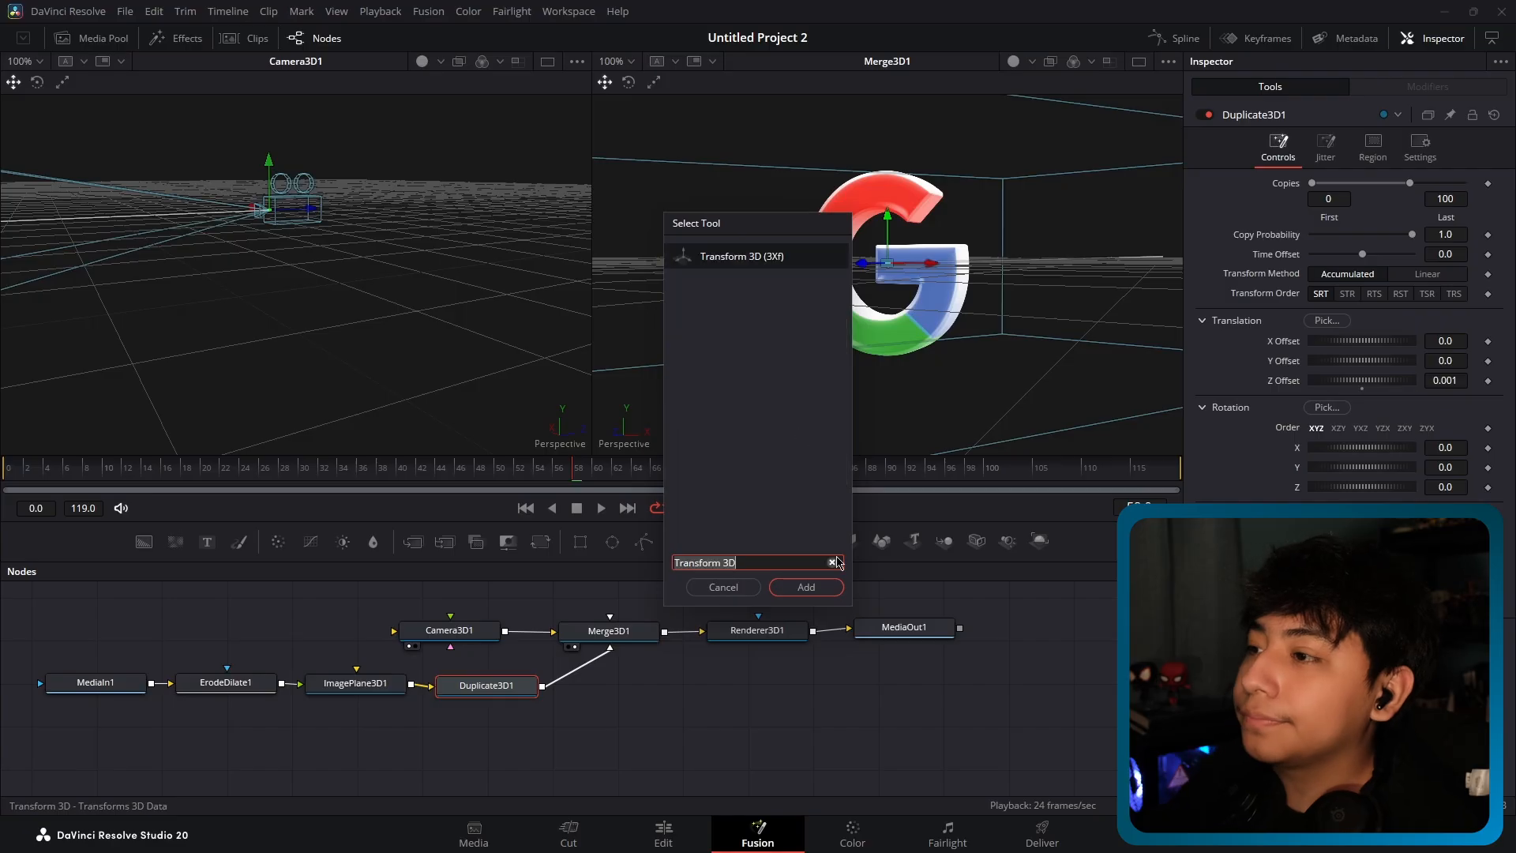
pyautogui.click(806, 587)
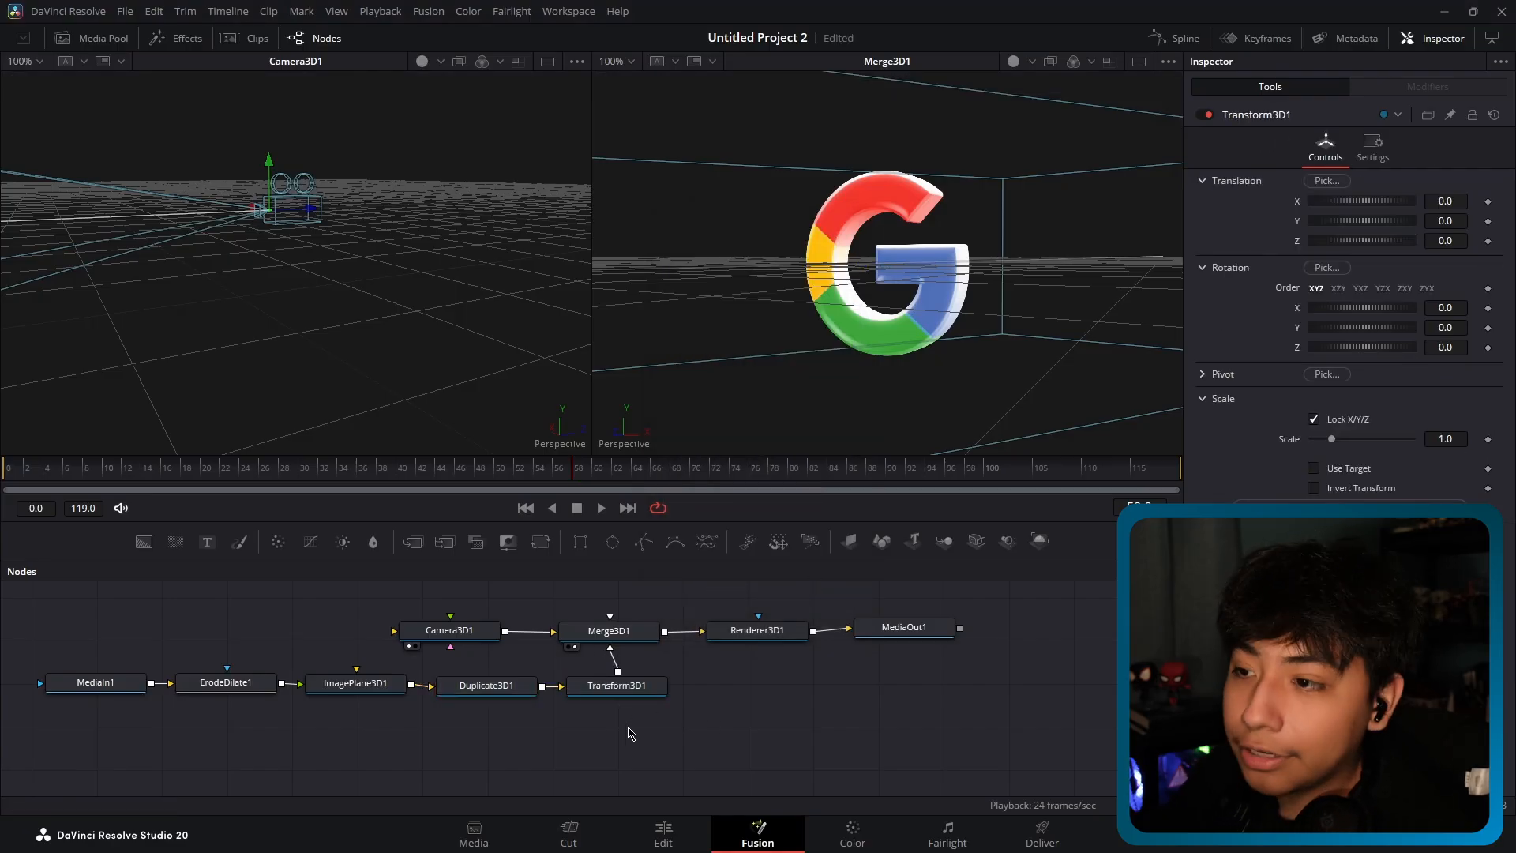
# Disable the Duplicate3D1 node and show MediaOut1 in the second viewer.
pyautogui.click(506, 686)
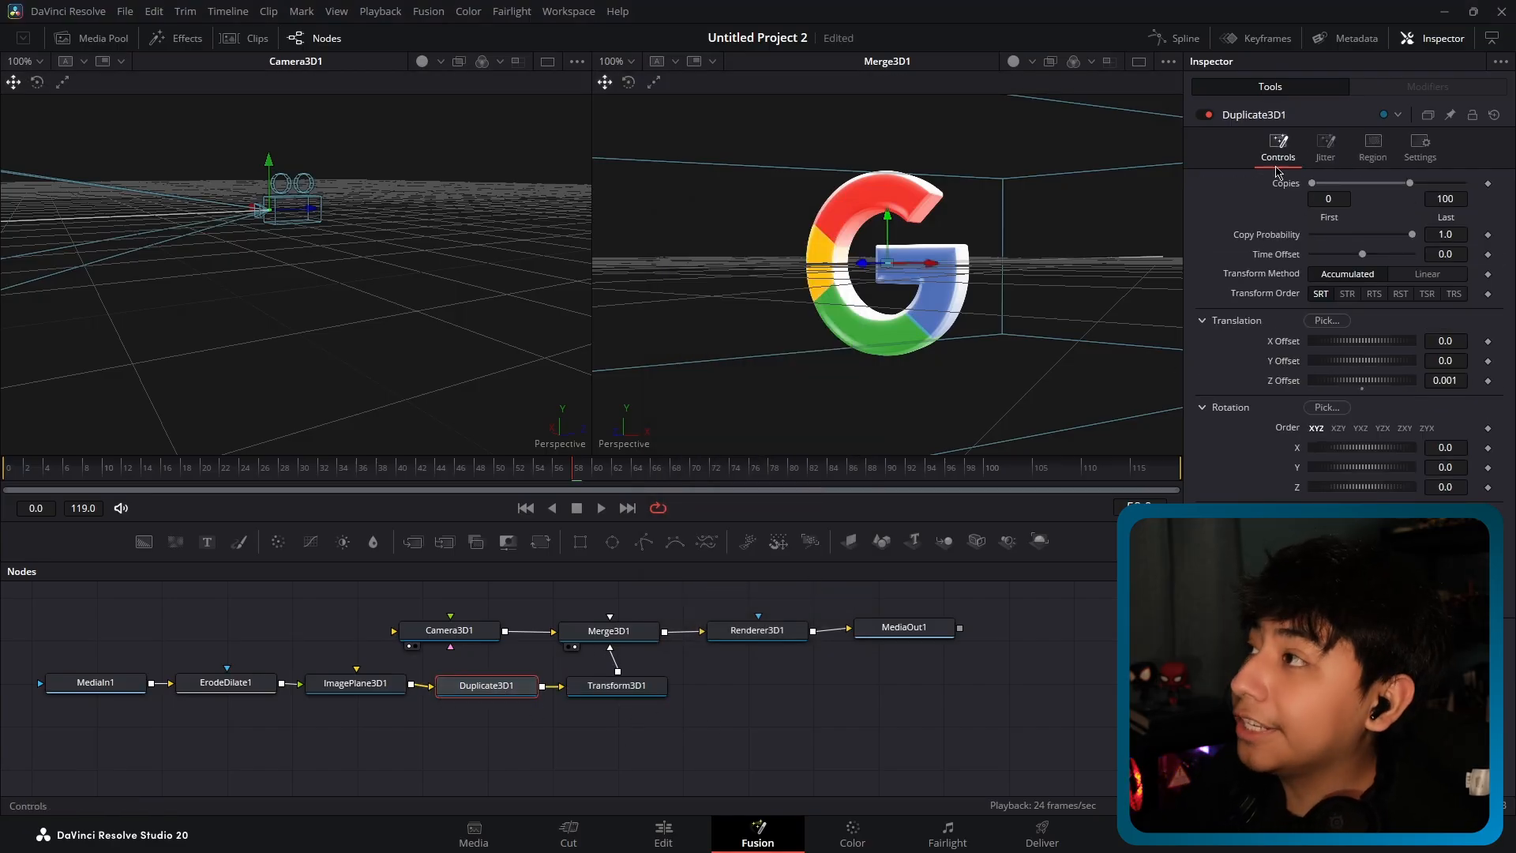
pyautogui.hotkey('ctrl', 'p')
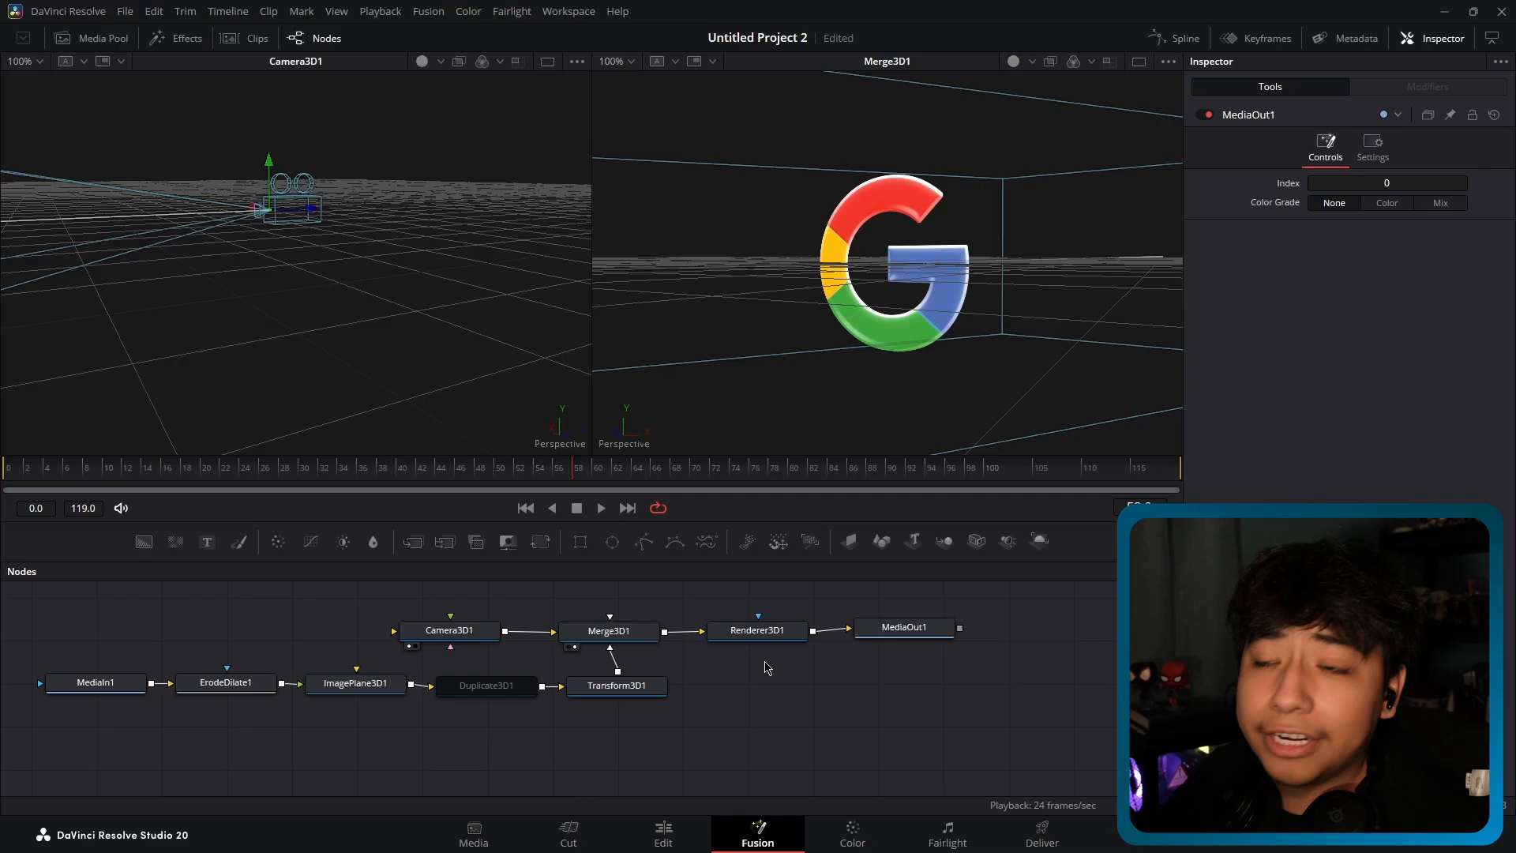
pyautogui.click(904, 627)
pyautogui.press('2')
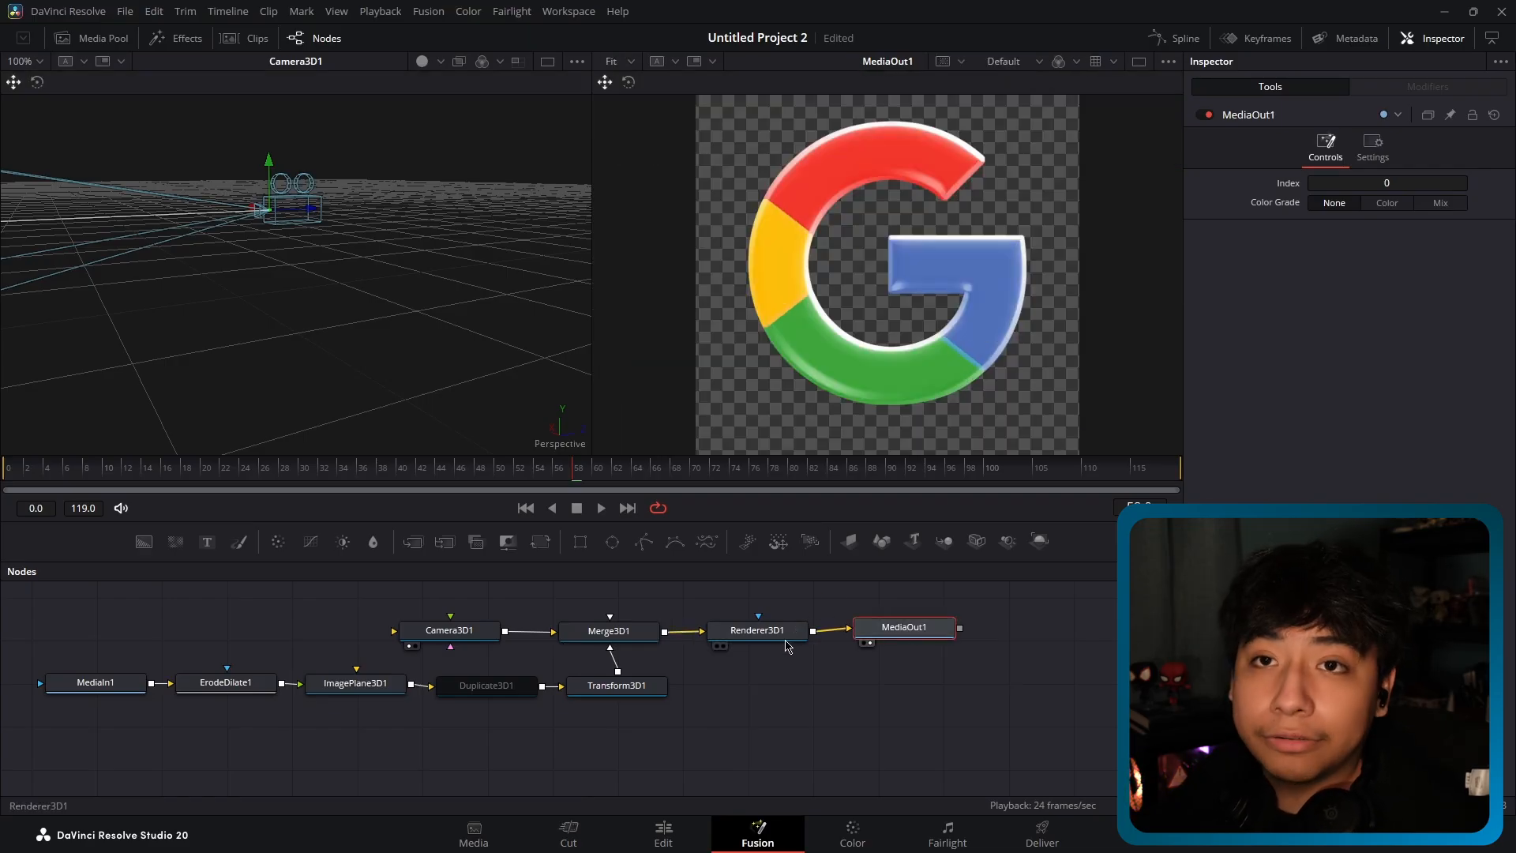
# Set Transform3D1's Y translation to 0.013 and its Y rotation to -13.5.
pyautogui.click(617, 685)
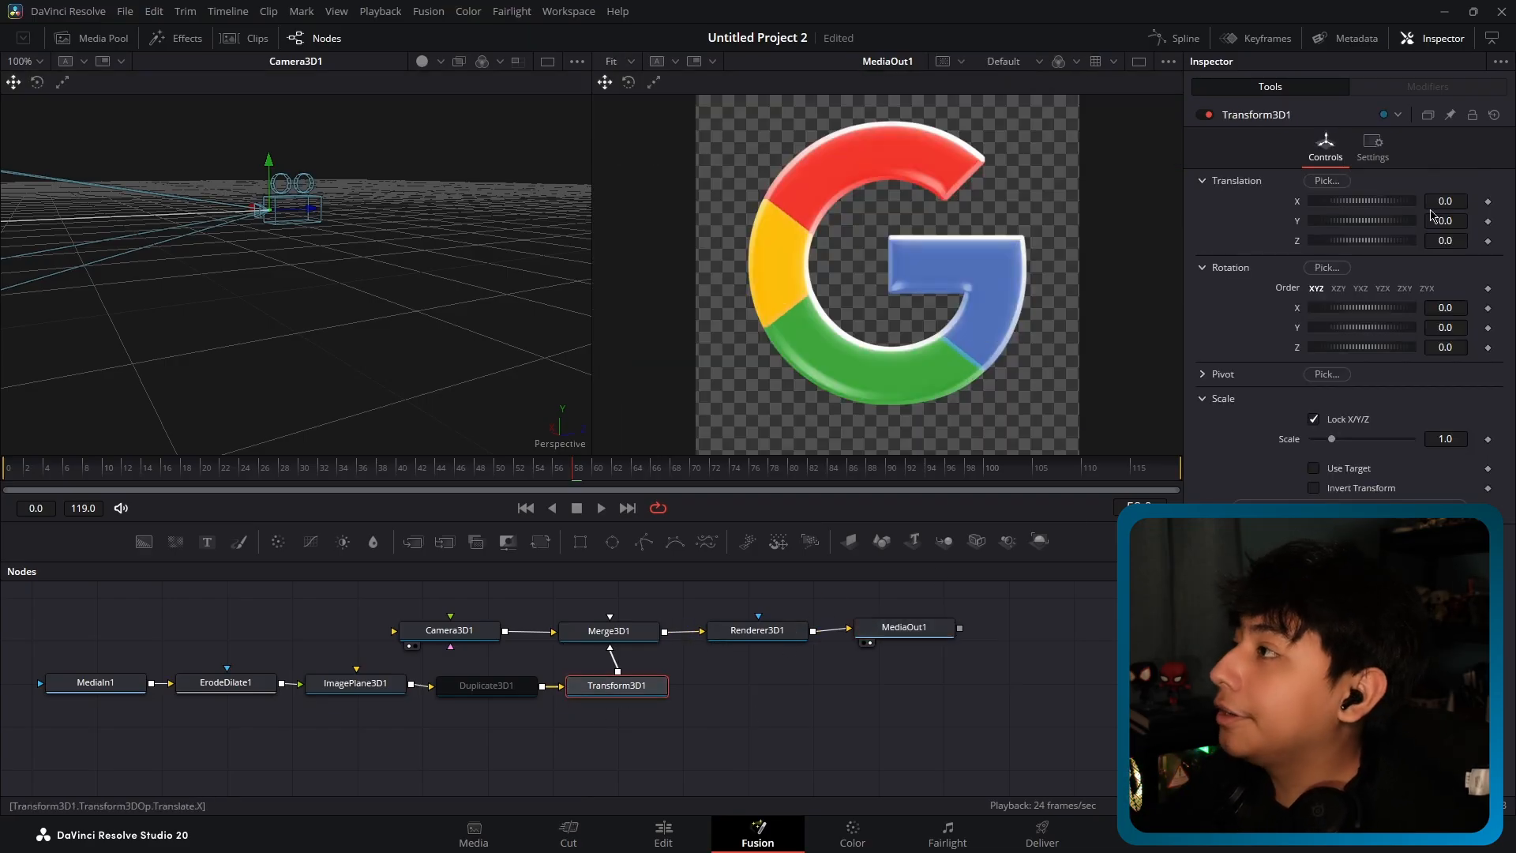
pyautogui.moveTo(1440, 218)
pyautogui.mouseDown()
pyautogui.moveTo(1512, 218)
pyautogui.moveTo(1451, 219)
pyautogui.mouseUp()
pyautogui.moveTo(1426, 327)
pyautogui.mouseDown()
pyautogui.moveTo(1511, 326)
pyautogui.moveTo(1383, 326)
pyautogui.moveTo(1445, 327)
pyautogui.mouseUp()
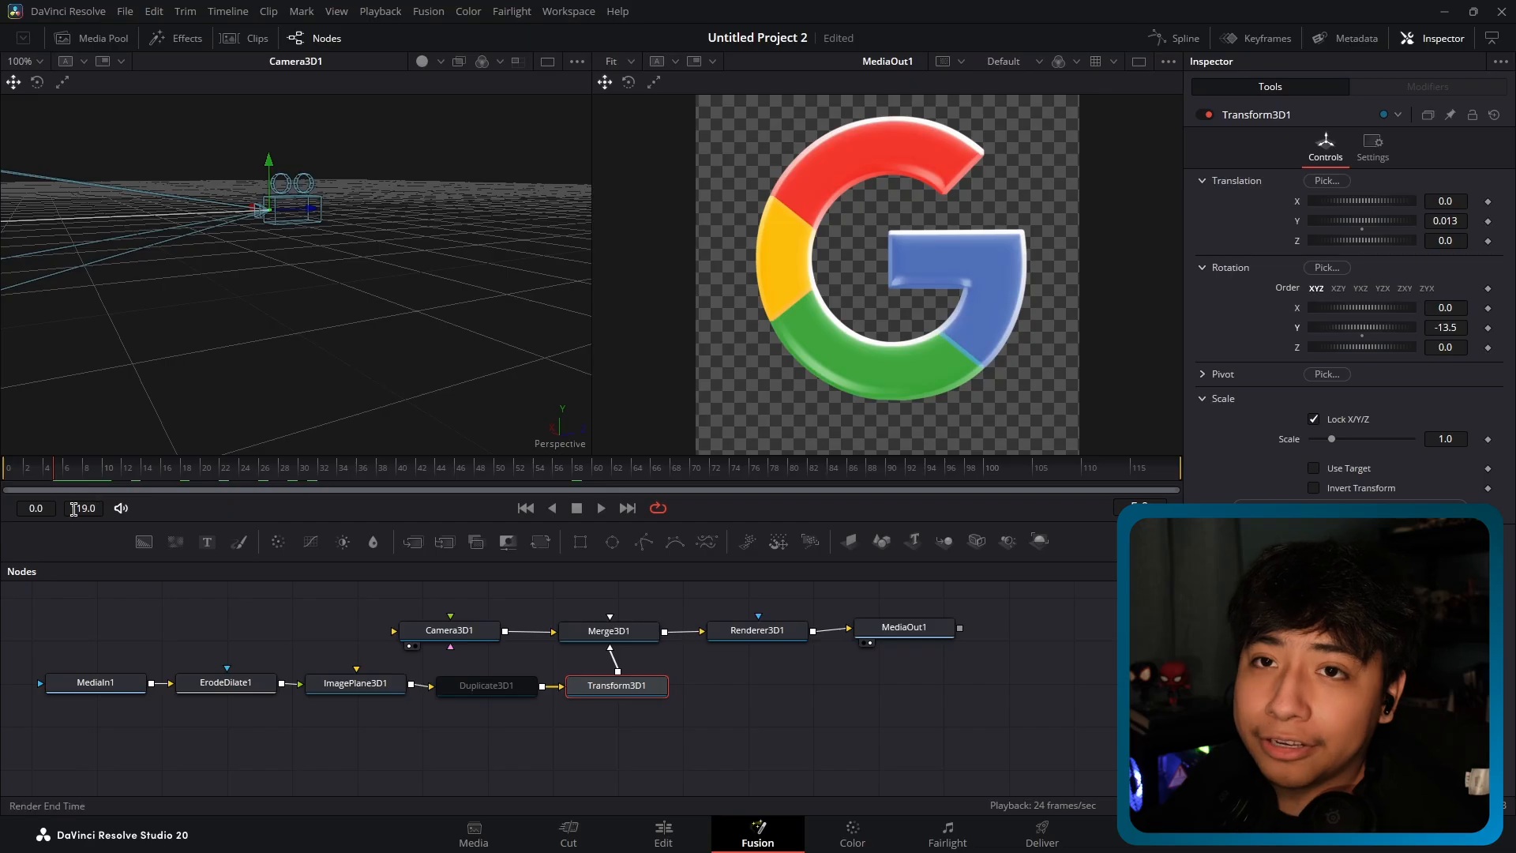
# Add starting keyframes for Transform3D1's translation and its X and Y rotation at about frame 5.
pyautogui.click(1489, 288)
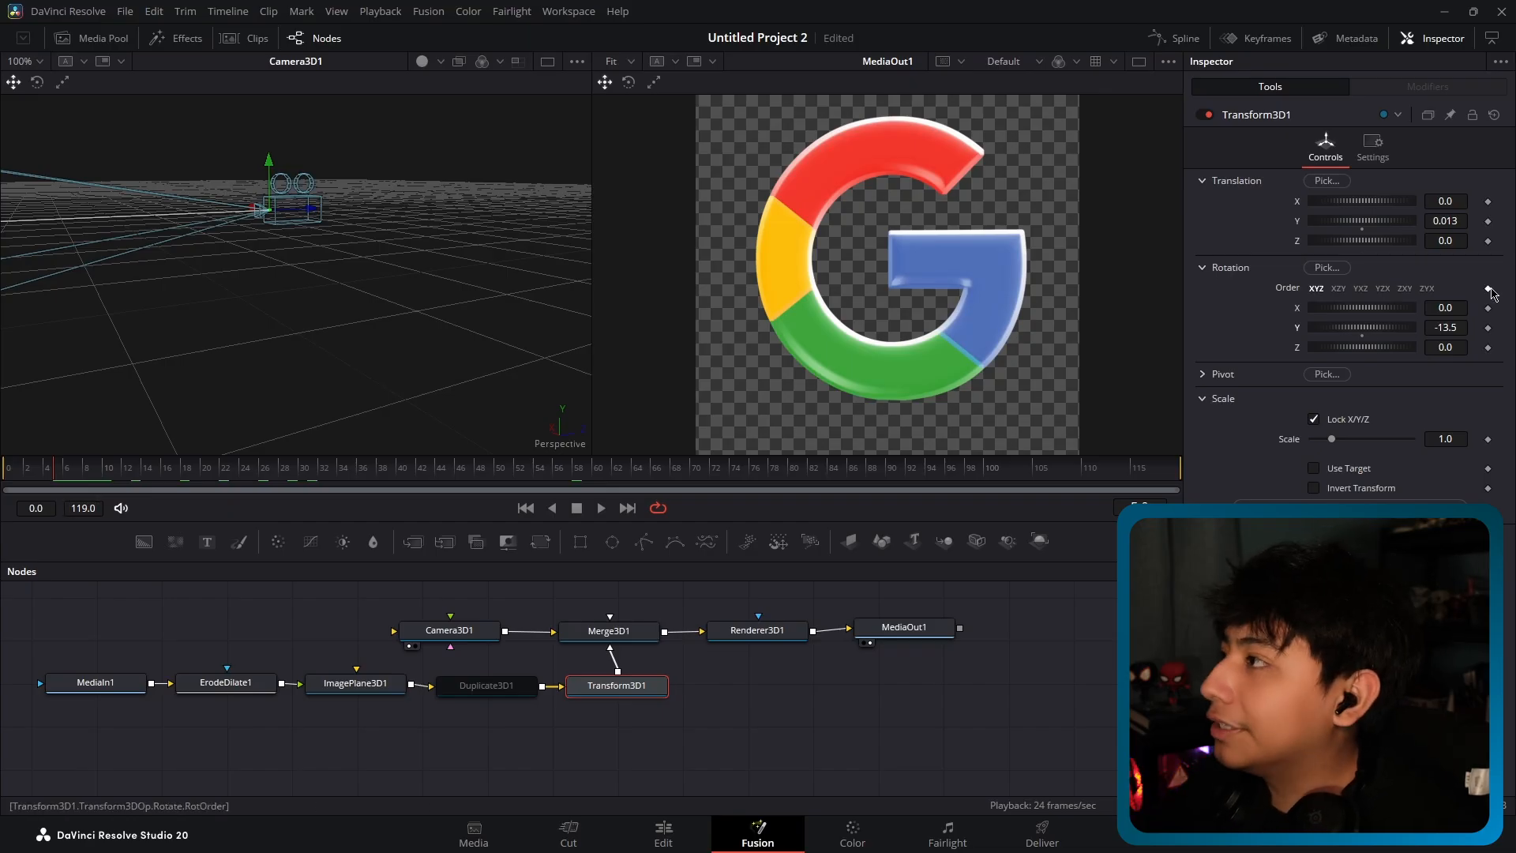
pyautogui.click(1488, 308)
pyautogui.click(1489, 328)
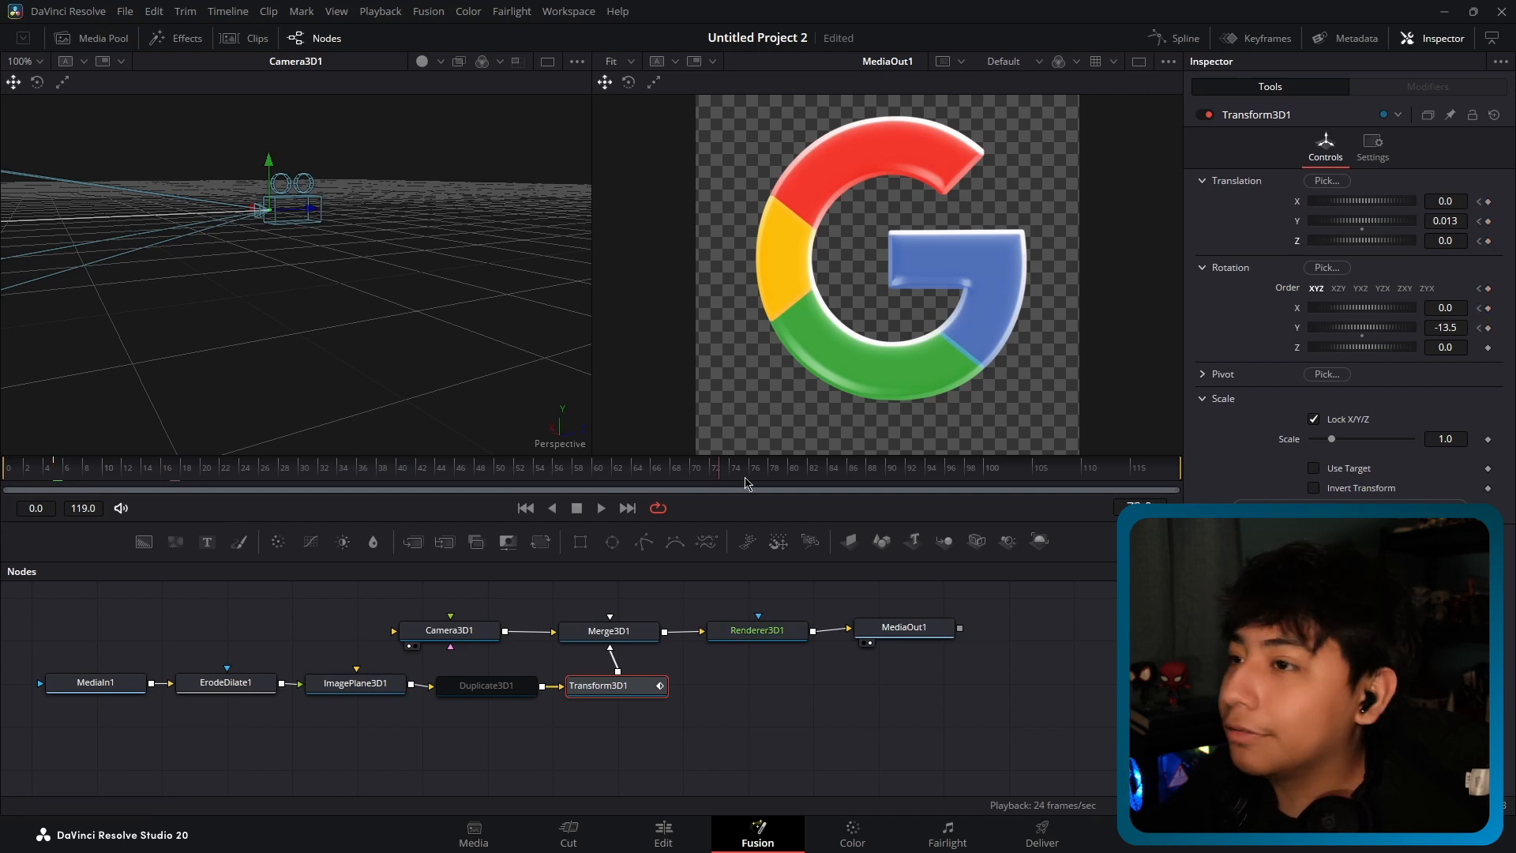
# At about frame 92, keyframe Transform3D1 with X rotation 368.7, Y rotation 382.3 and X translation 0.156.
pyautogui.click(986, 470)
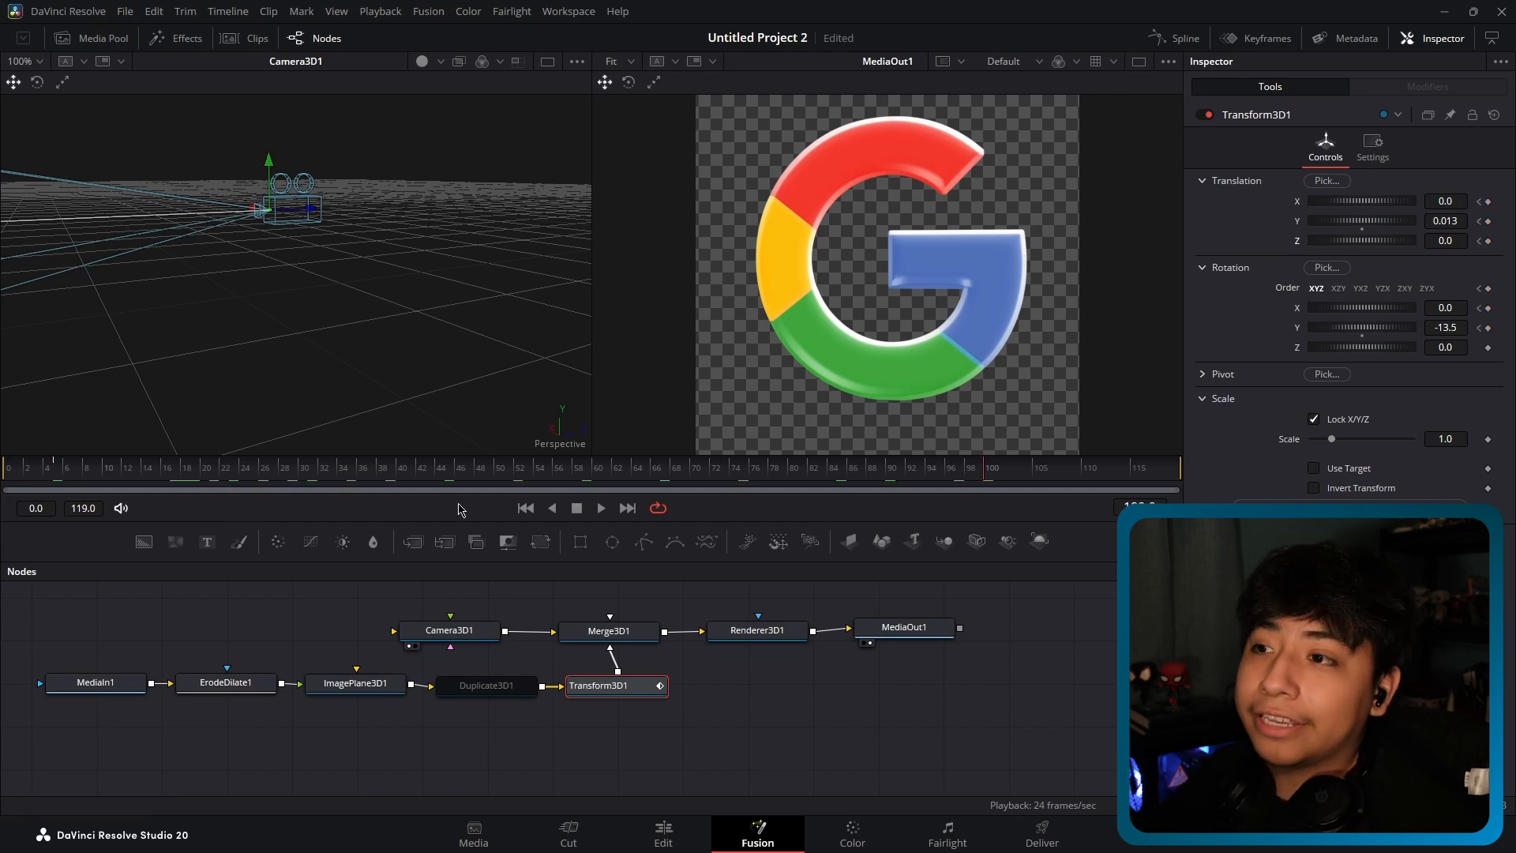
pyautogui.moveTo(477, 471); pyautogui.dragTo(908, 475)
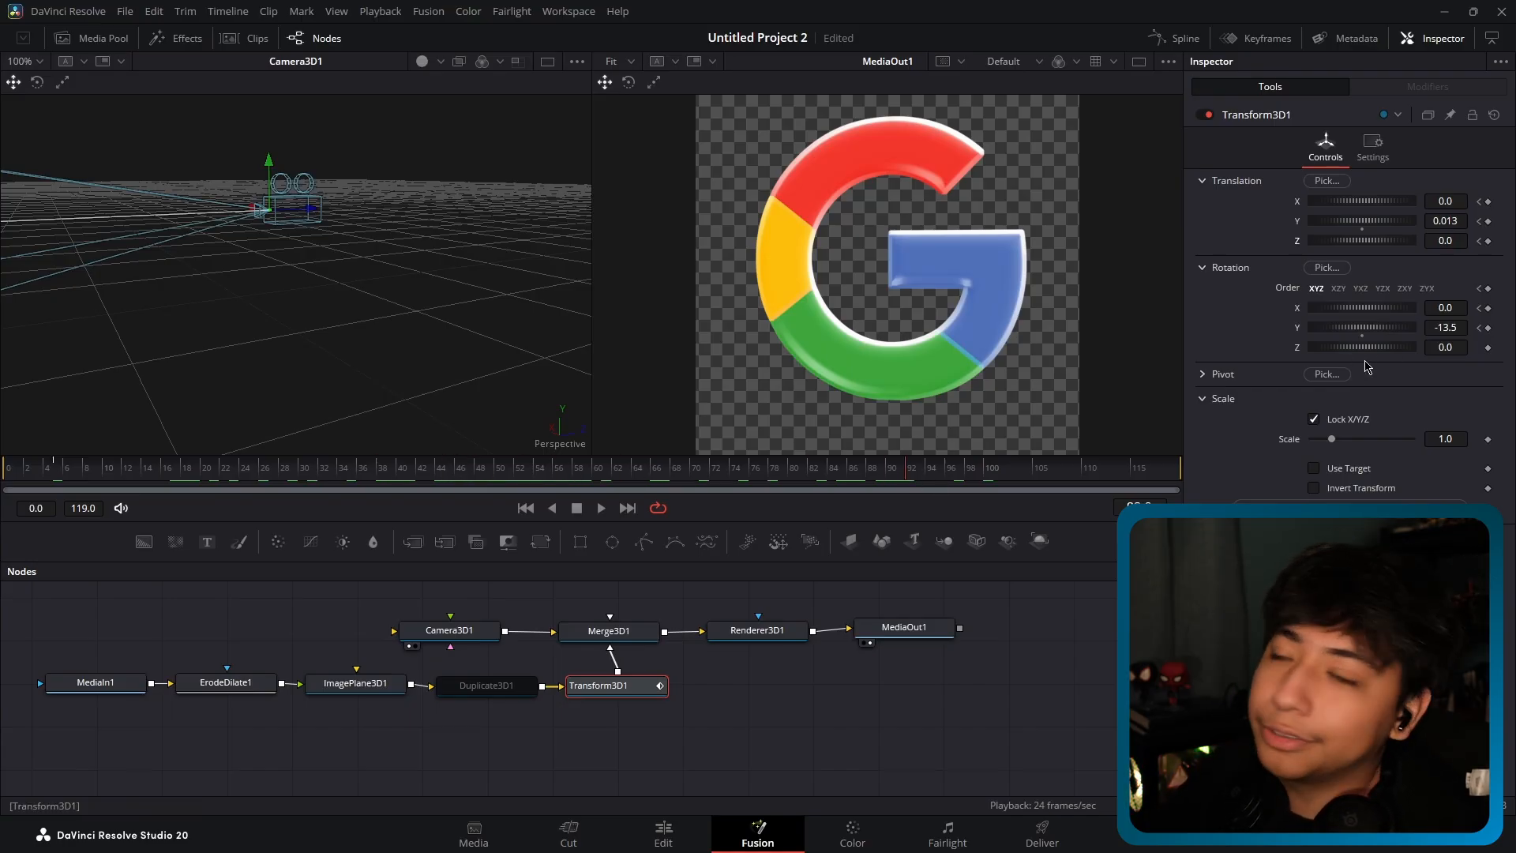
pyautogui.moveTo(1435, 327)
pyautogui.mouseDown()
pyautogui.moveTo(1507, 327)
pyautogui.moveTo(1452, 307)
pyautogui.moveTo(1503, 307)
pyautogui.mouseUp()
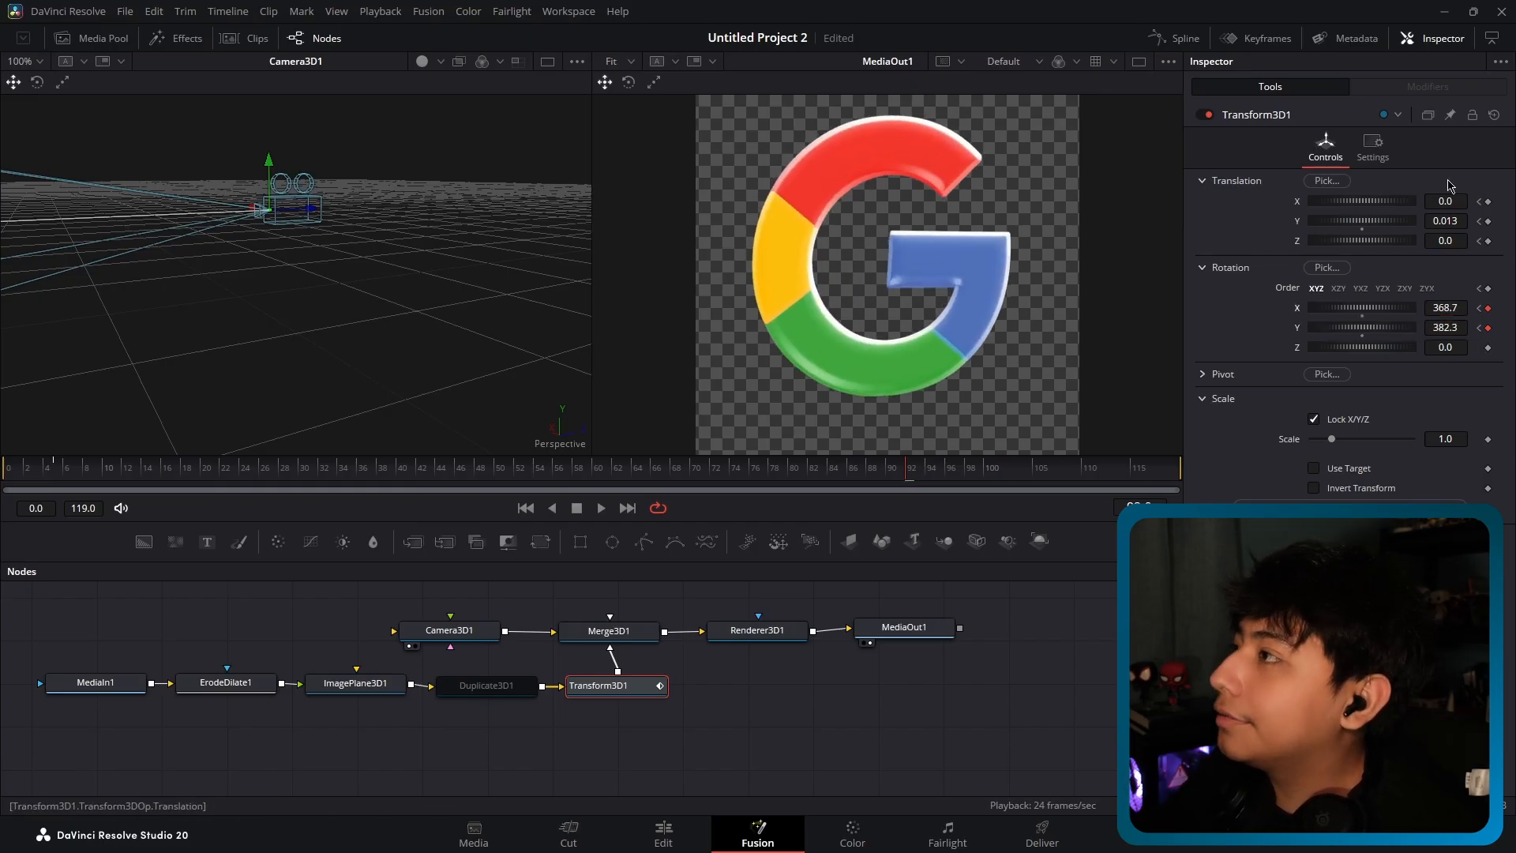
pyautogui.moveTo(1445, 200); pyautogui.dragTo(1459, 200)
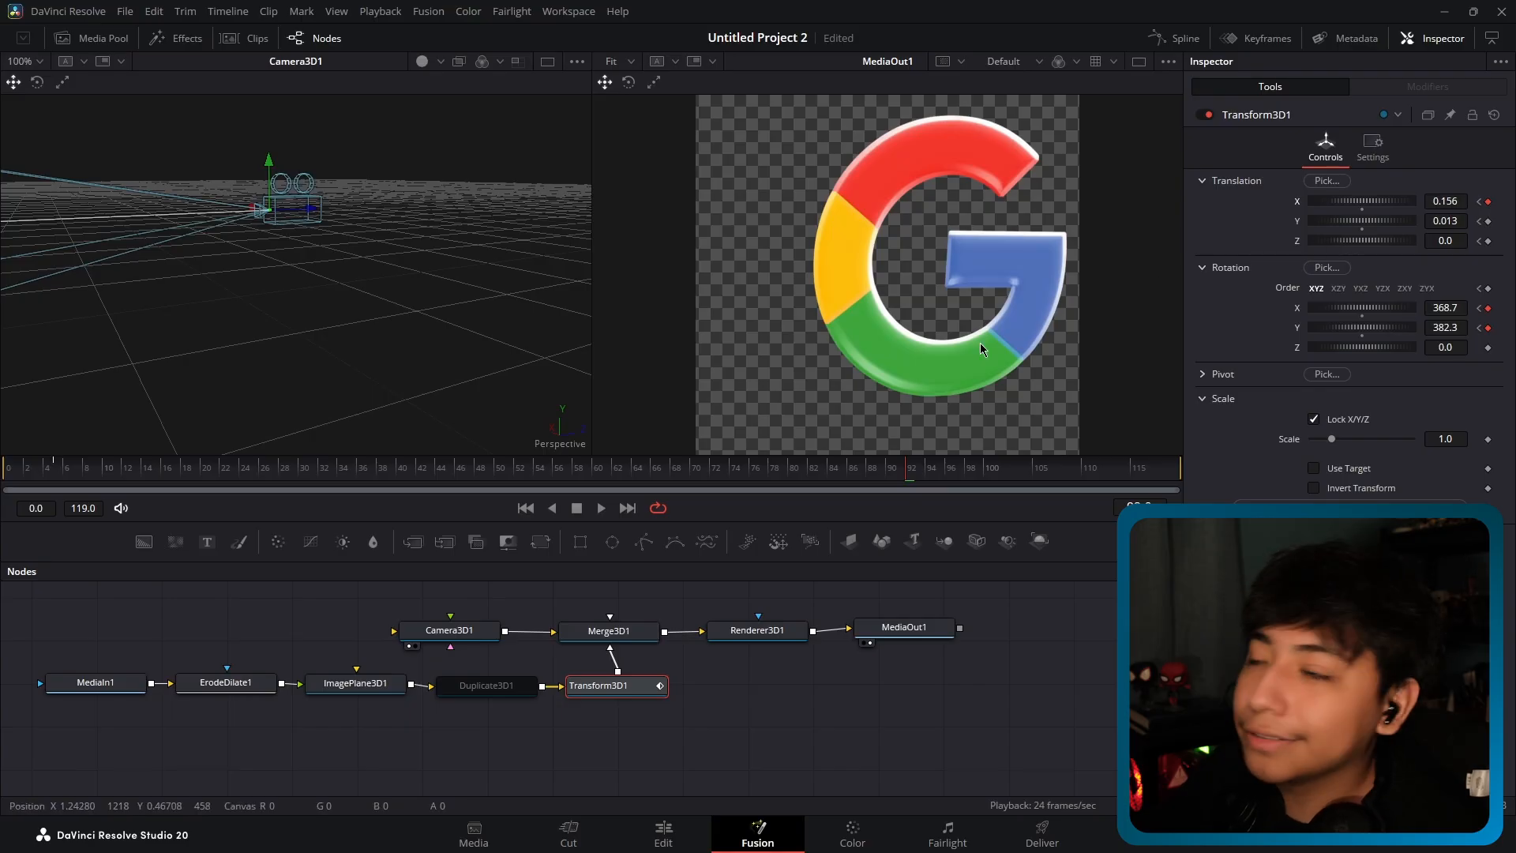
# Play the logo animation from about frame 5 to check the spin, and stop playback.
pyautogui.moveTo(906, 474); pyautogui.dragTo(55, 474)
pyautogui.click(603, 510)
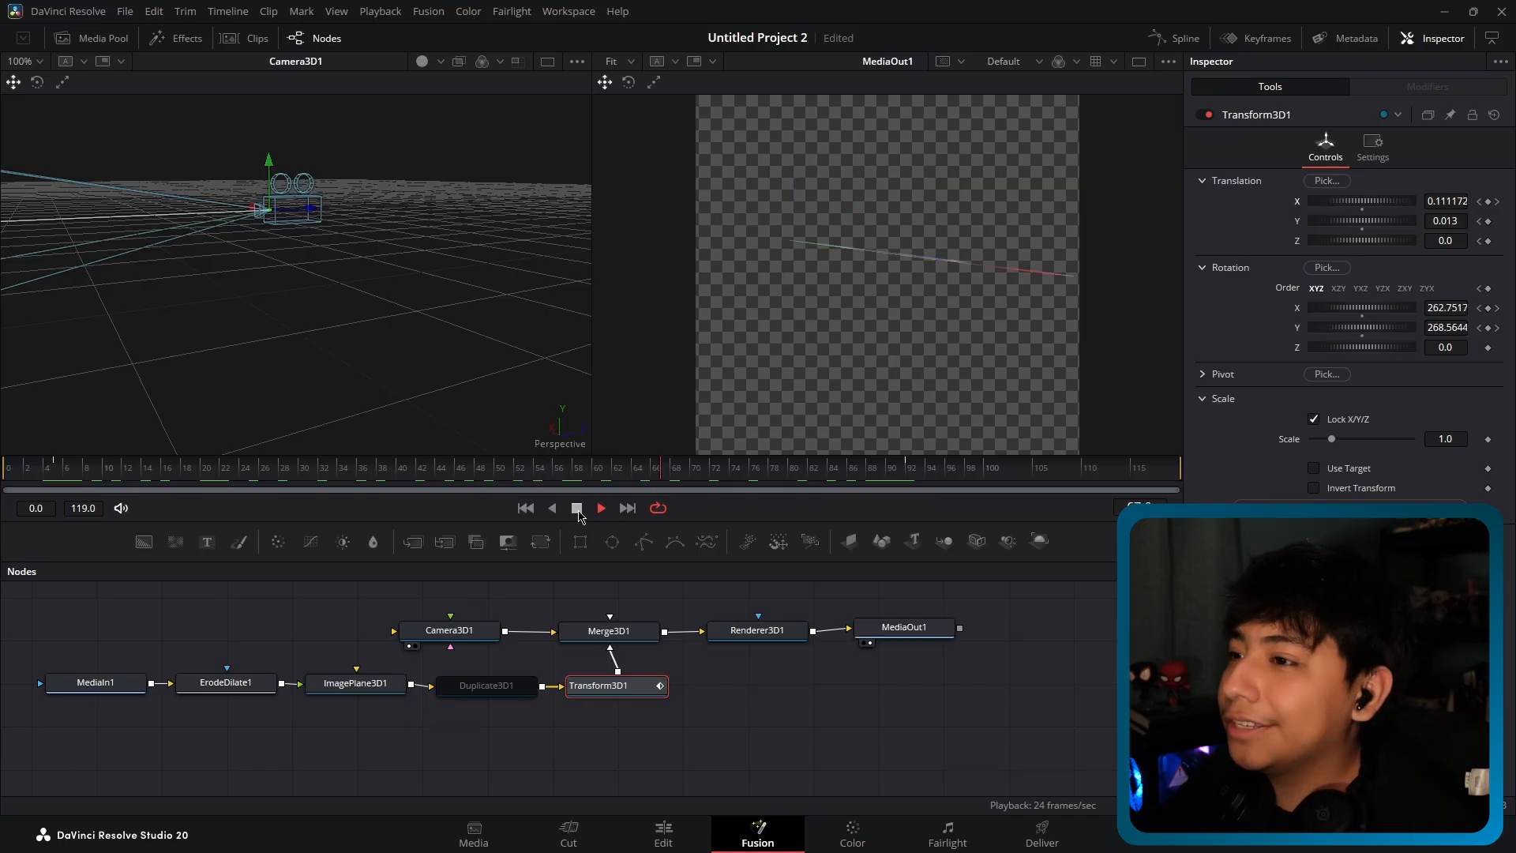
pyautogui.click(577, 508)
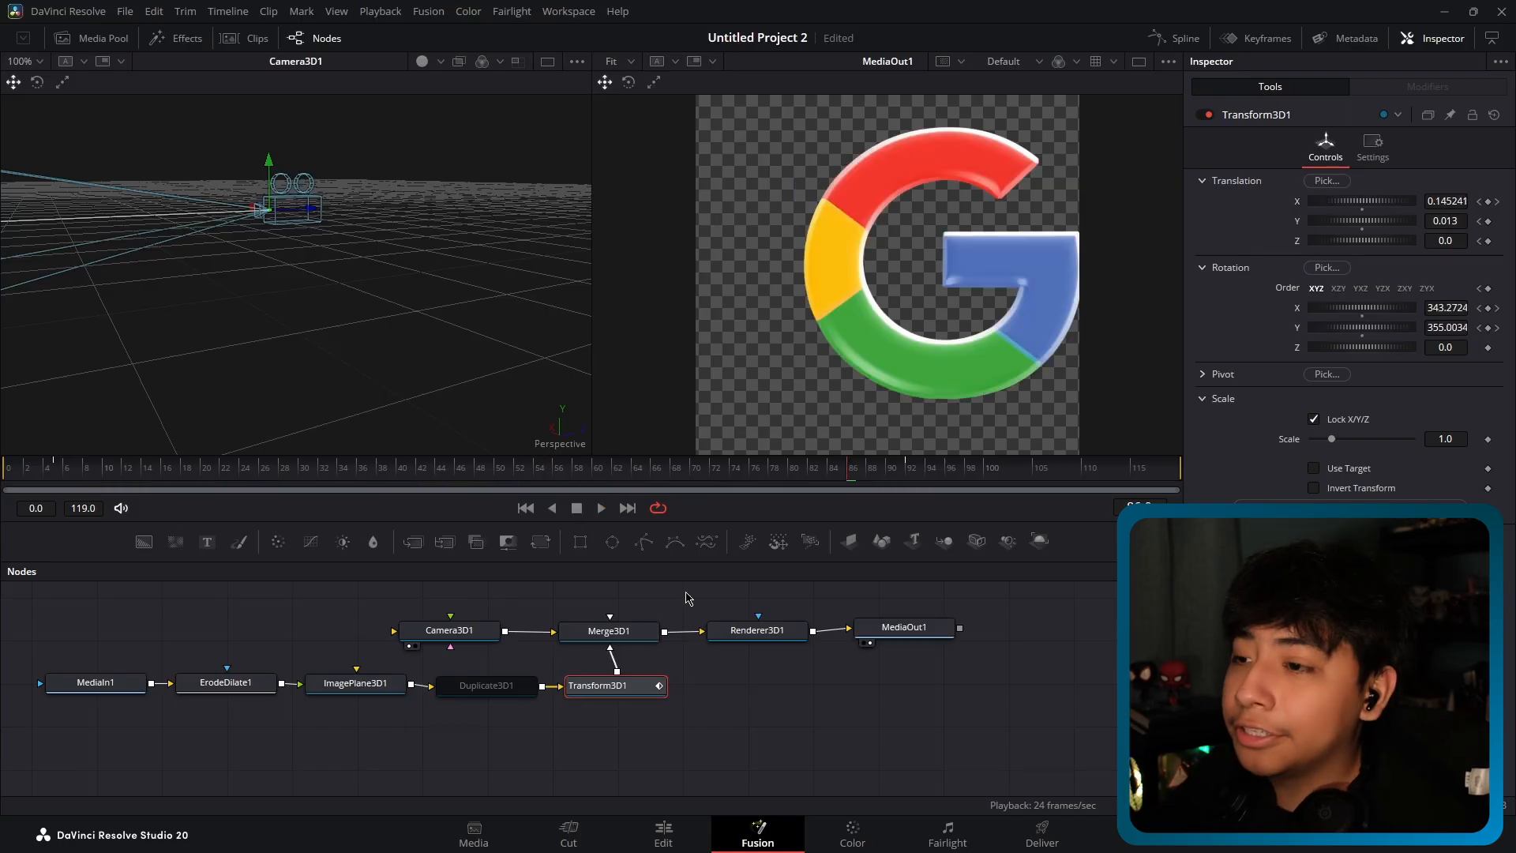
# Re-enable Duplicate3D1 with its last copy set to 50, and scrub the timeline to preview the thick rotating logo.
pyautogui.click(445, 694)
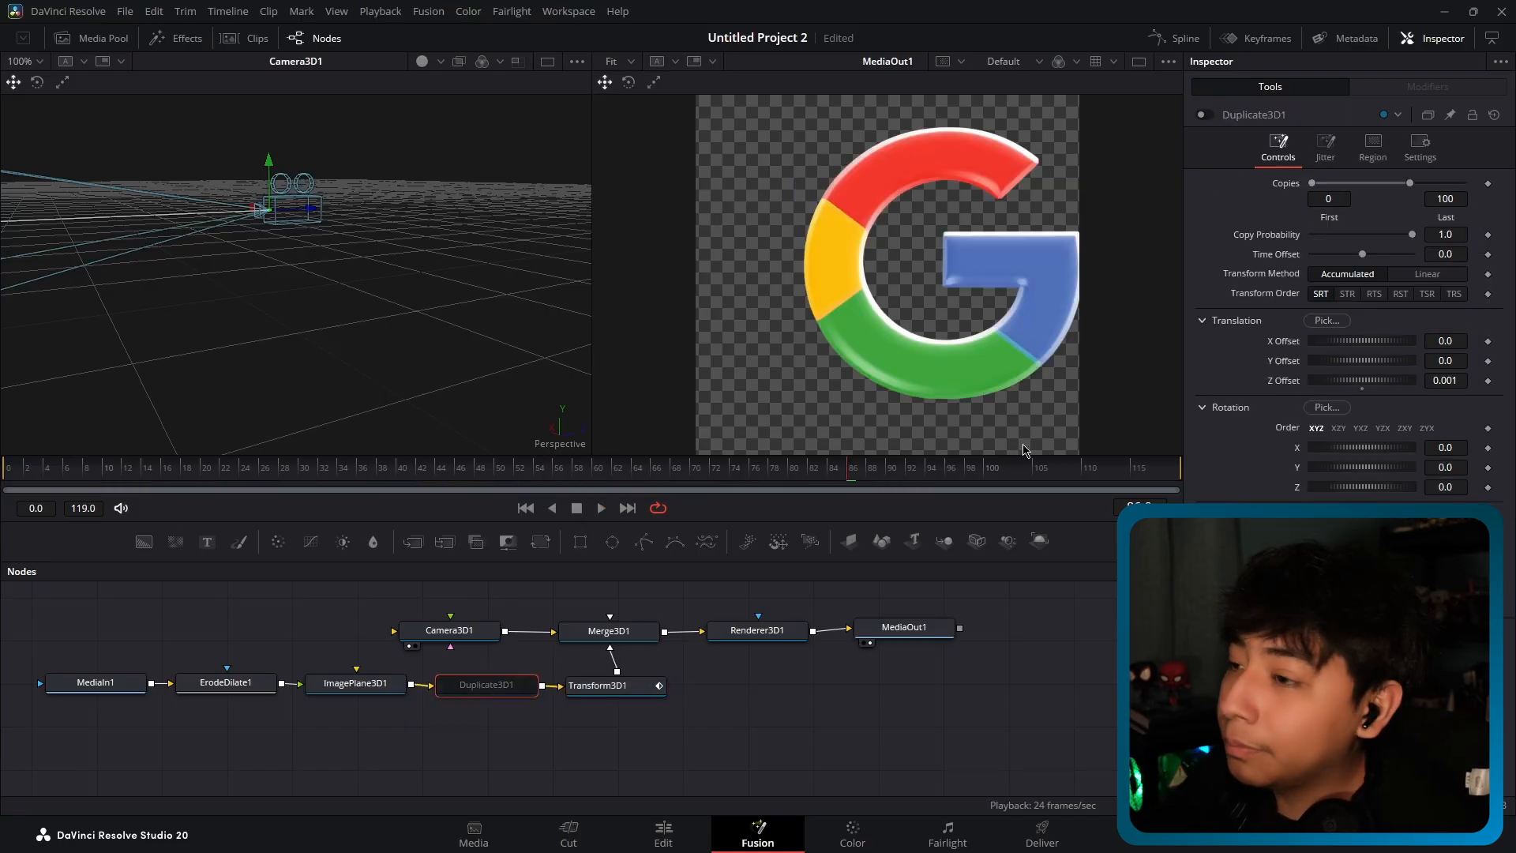
pyautogui.click(1202, 115)
pyautogui.click(122, 469)
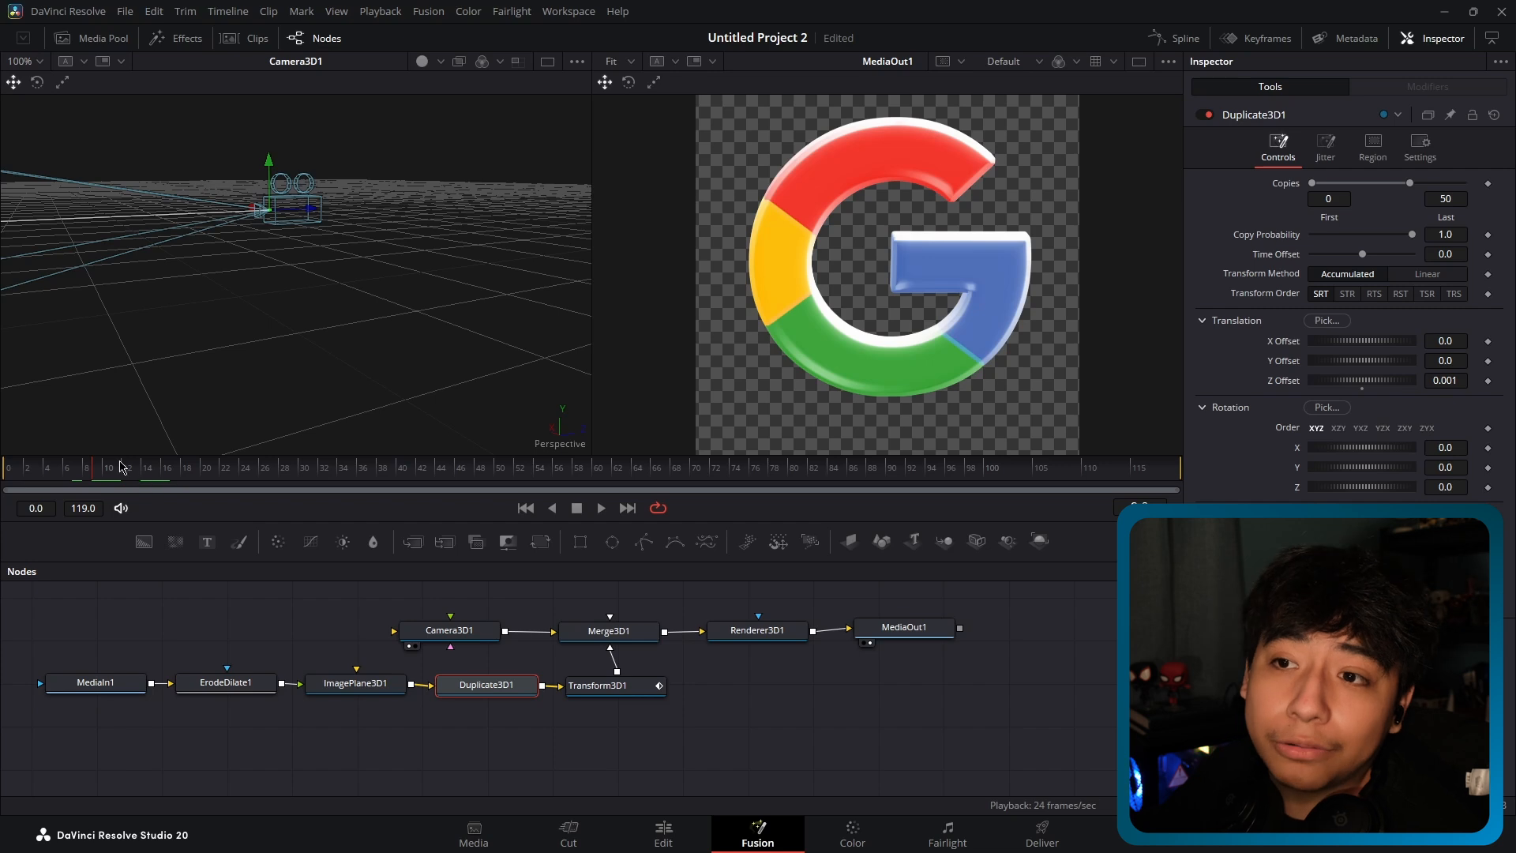
pyautogui.moveTo(203, 474); pyautogui.dragTo(370, 486)
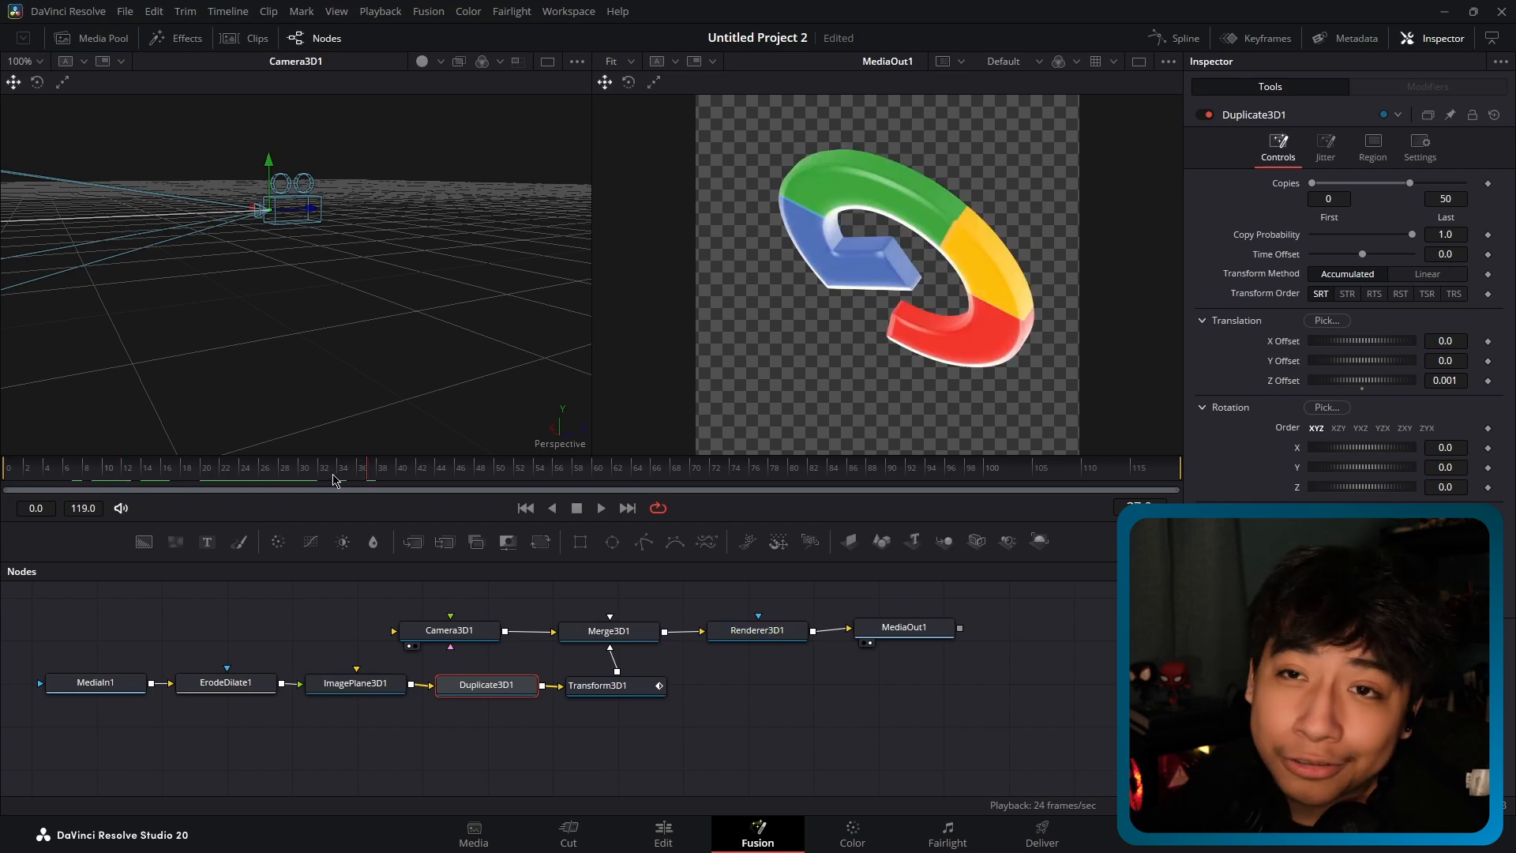